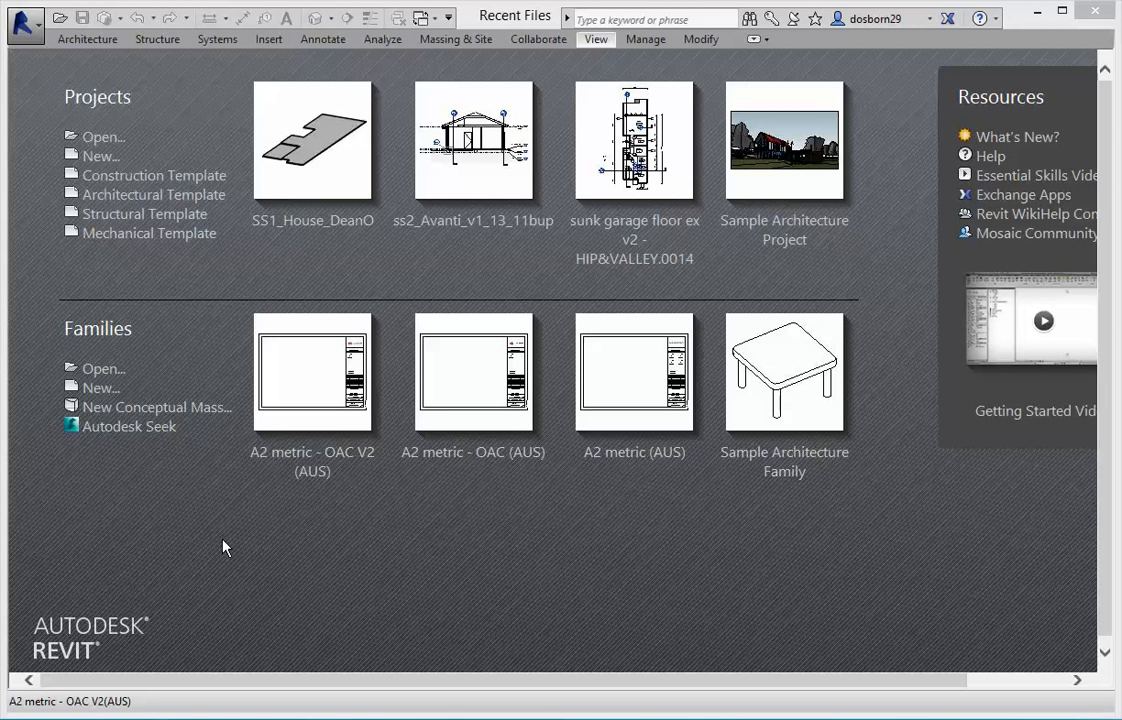
Start a new project, browse for its template in the desktop folder Revit - SS1, and add that folder to Places.
left_click(100, 157)
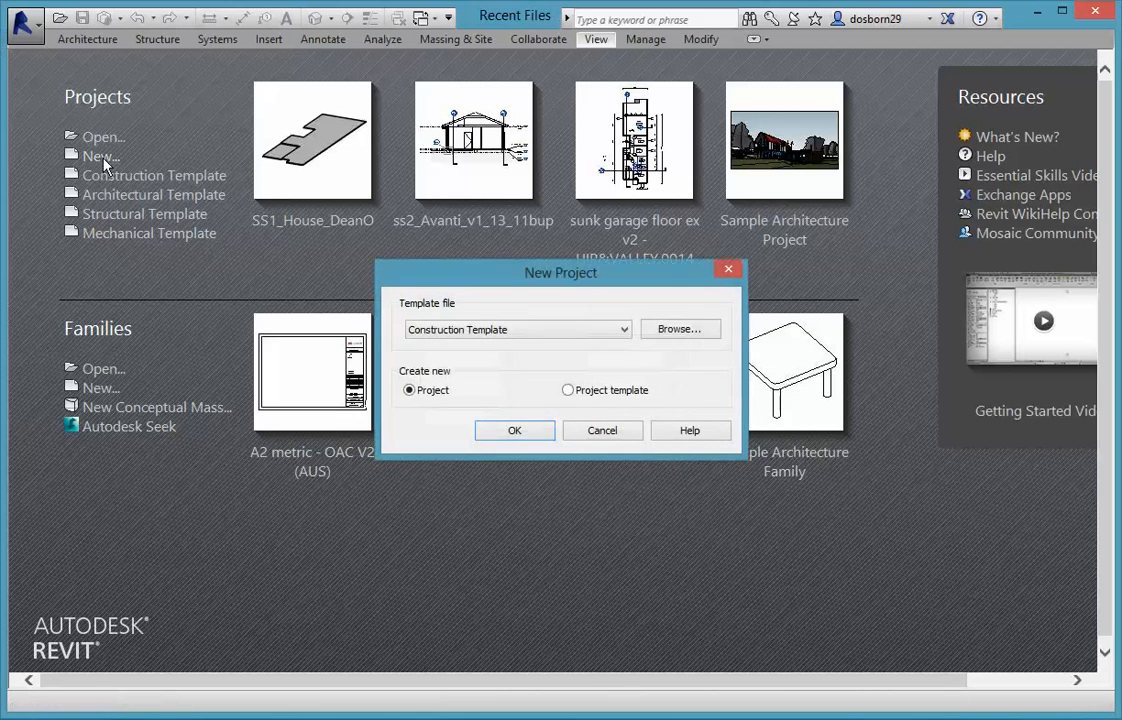
left_click(688, 338)
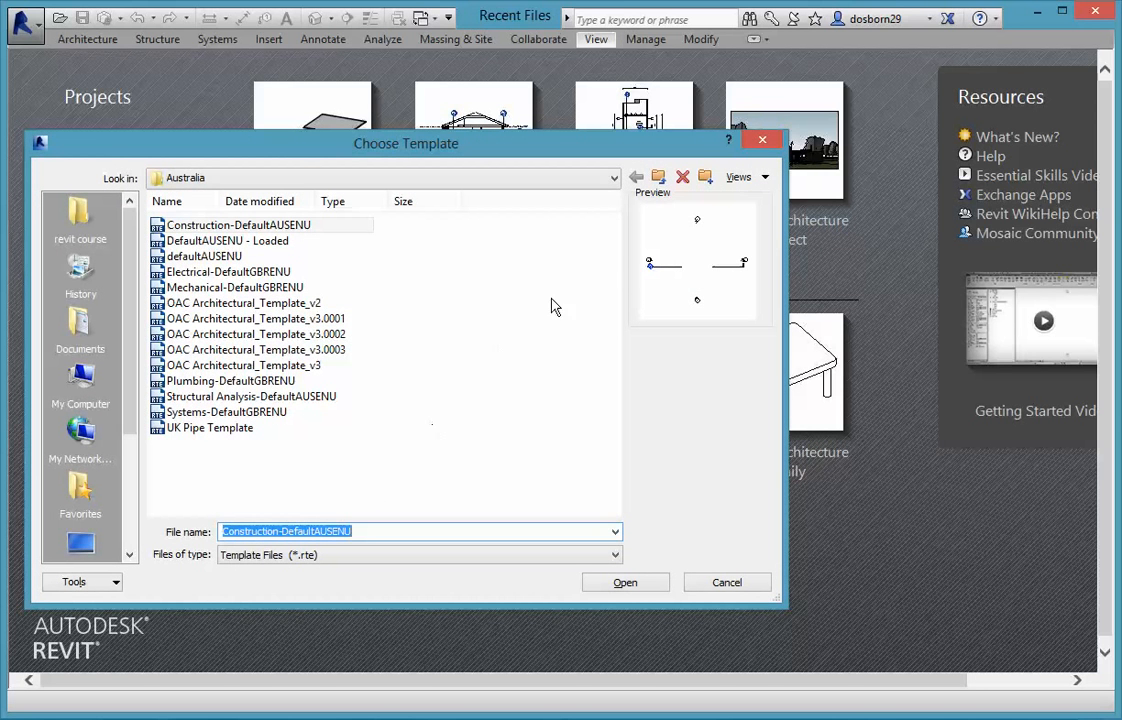
left_click(614, 178)
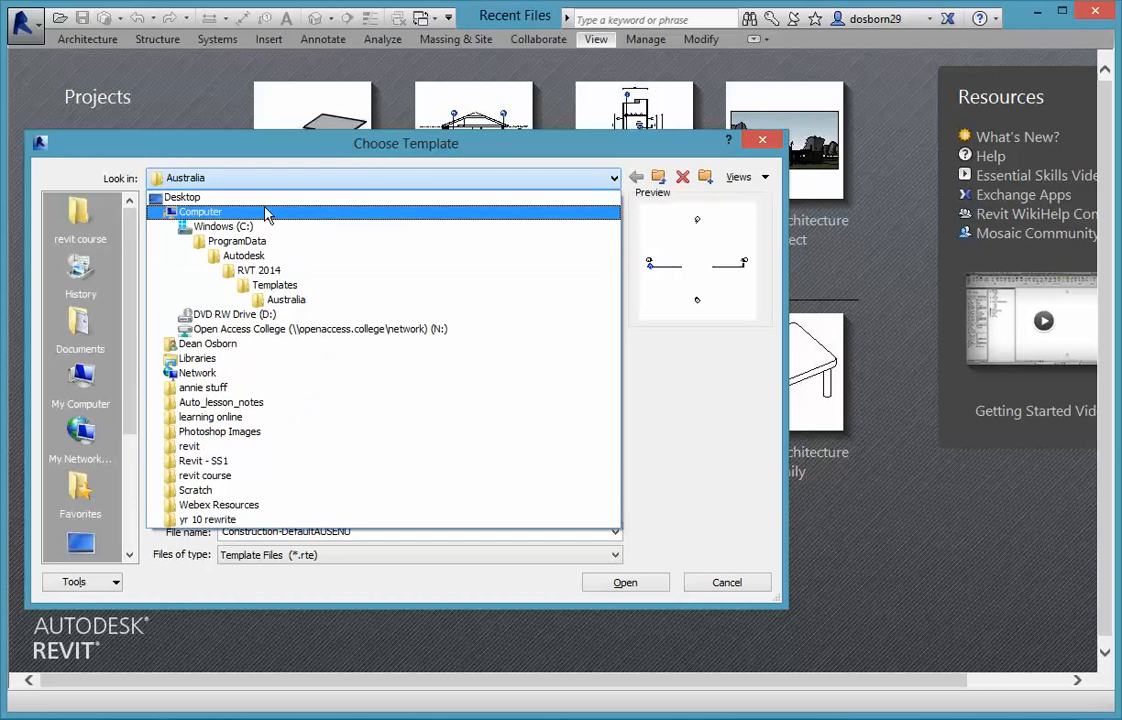
left_click(240, 196)
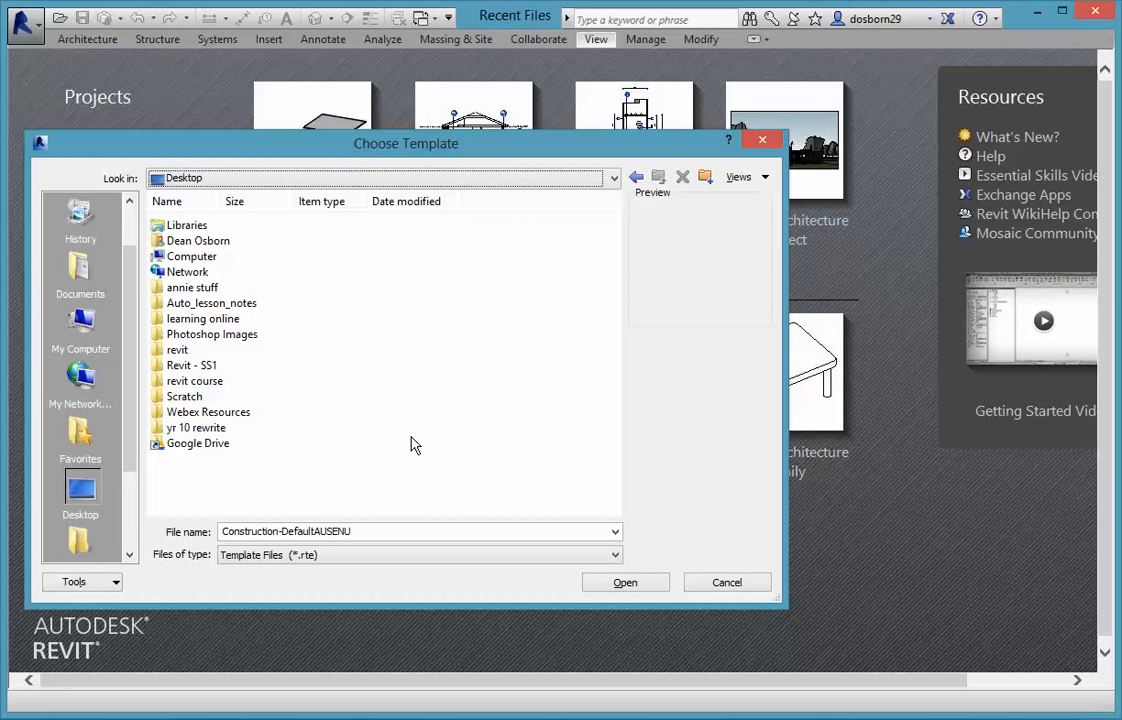
left_click(190, 371)
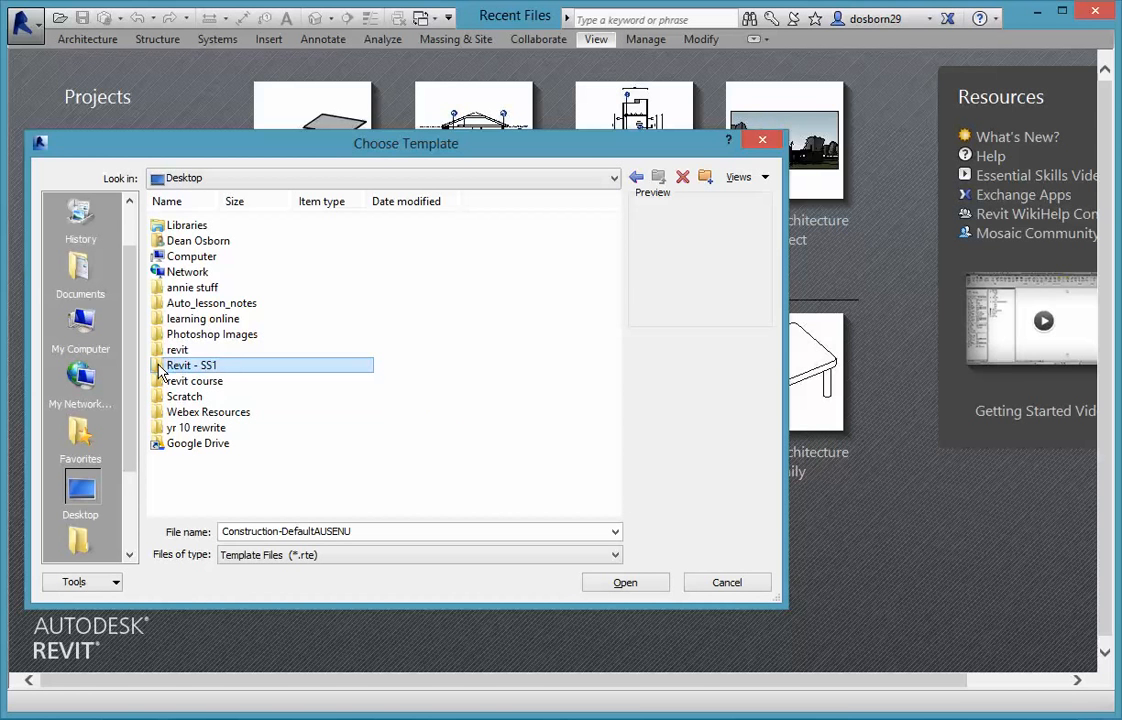
double_click(165, 366)
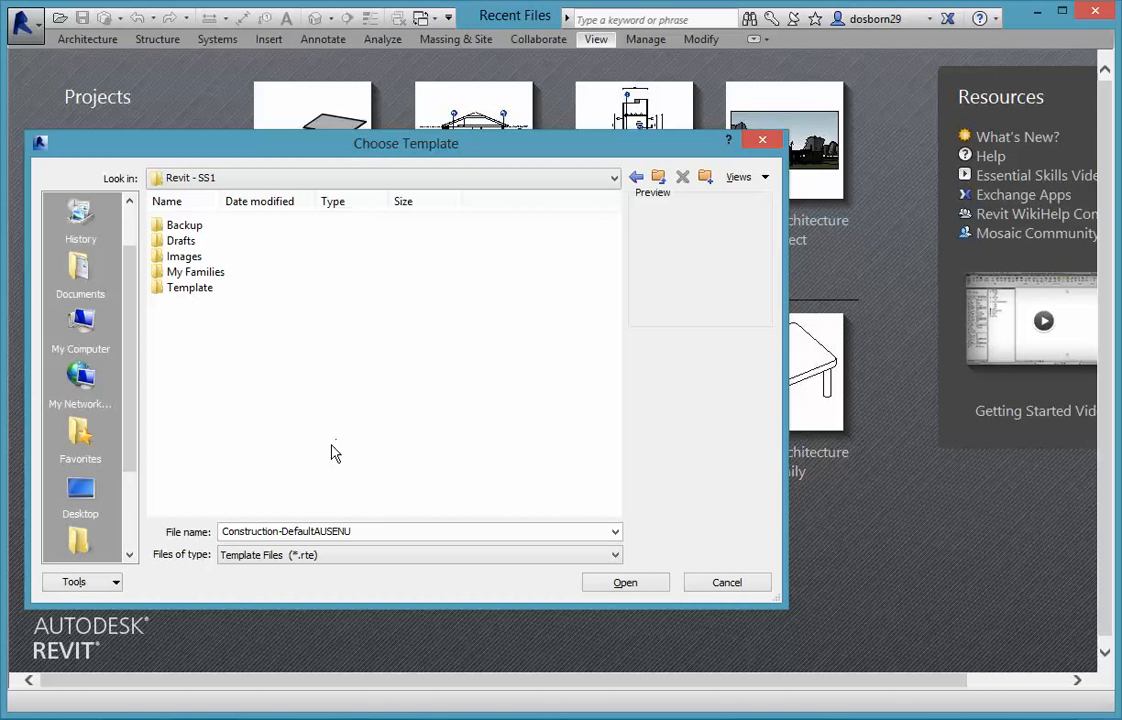
left_click(115, 584)
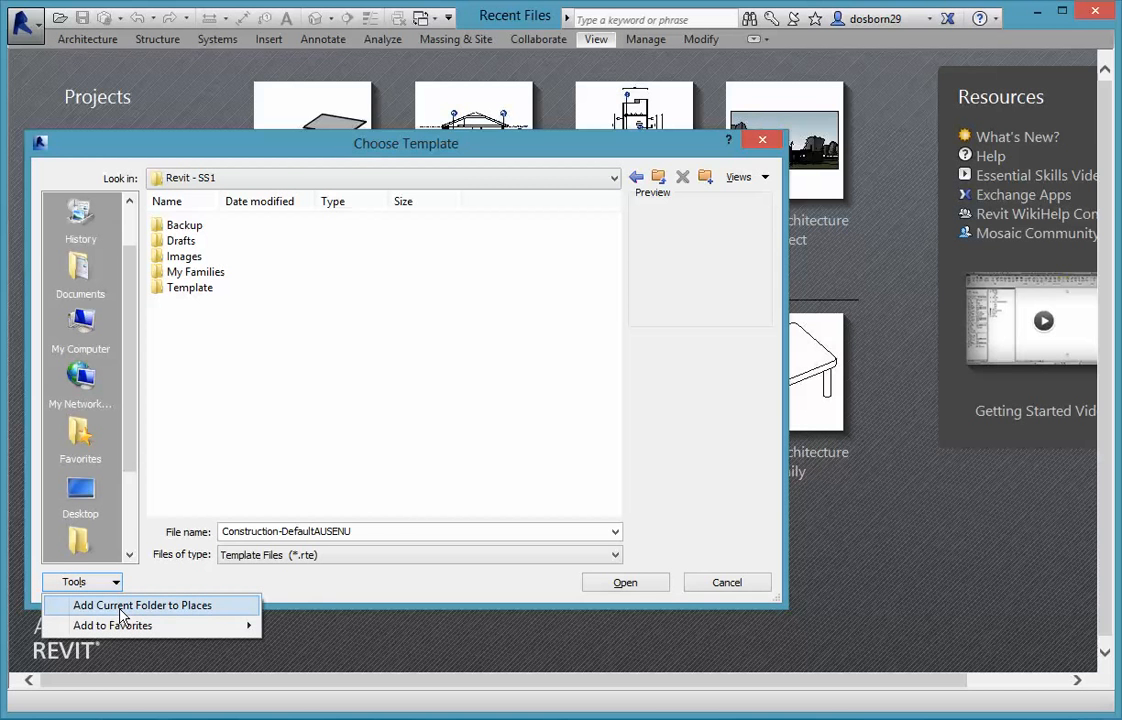
left_click(120, 606)
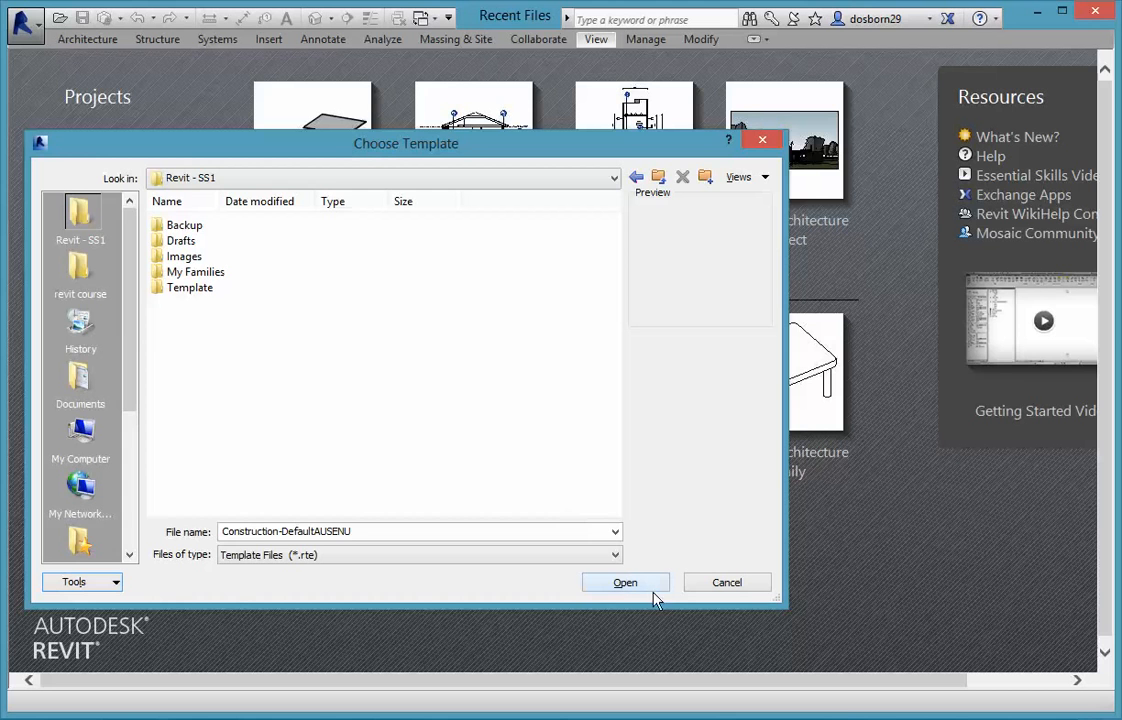
Create the project from the ss1-oac-Template file in the Template folder.
double_click(182, 288)
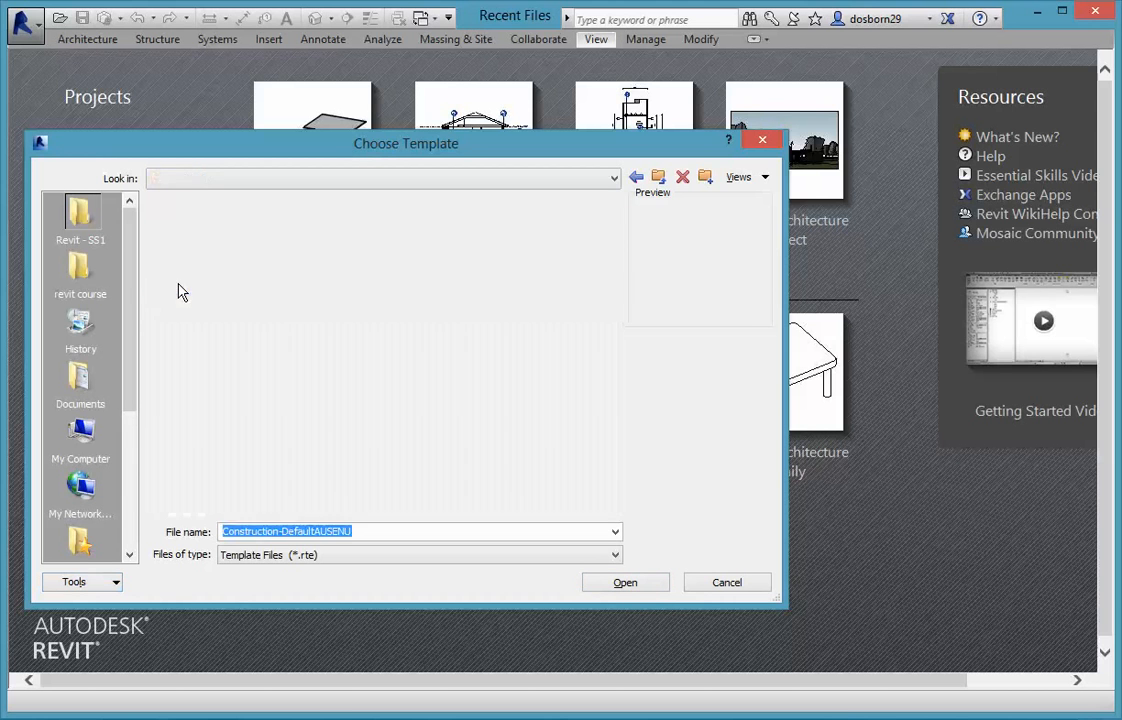
left_click(194, 230)
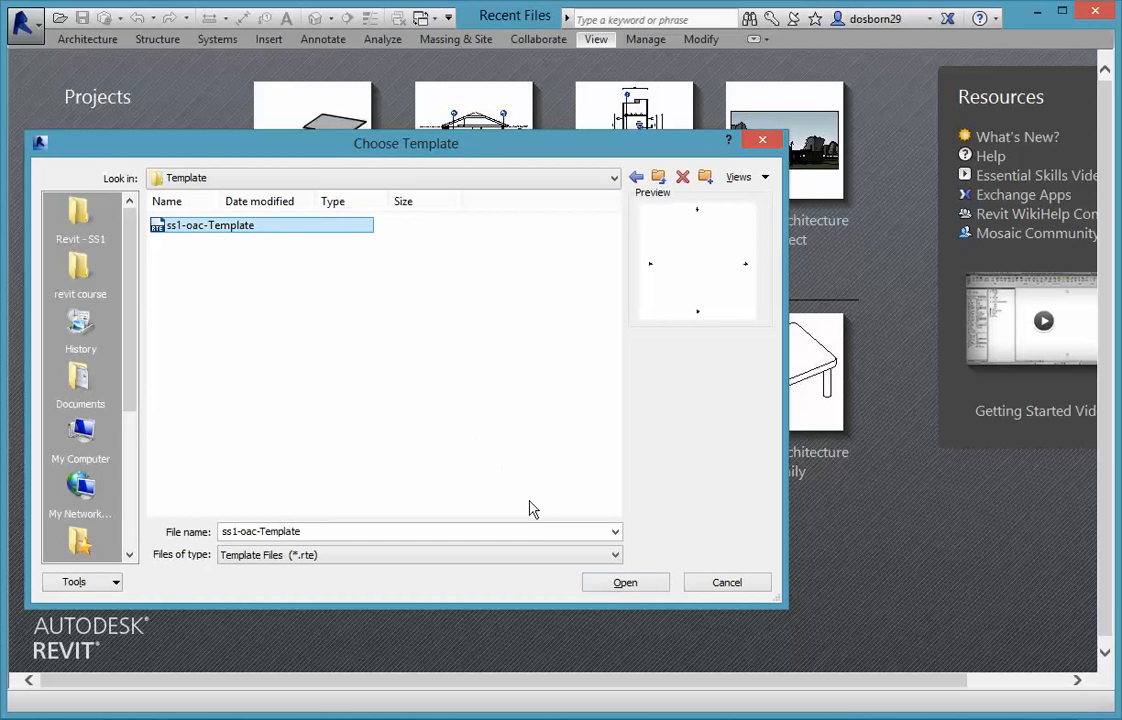
left_click(638, 589)
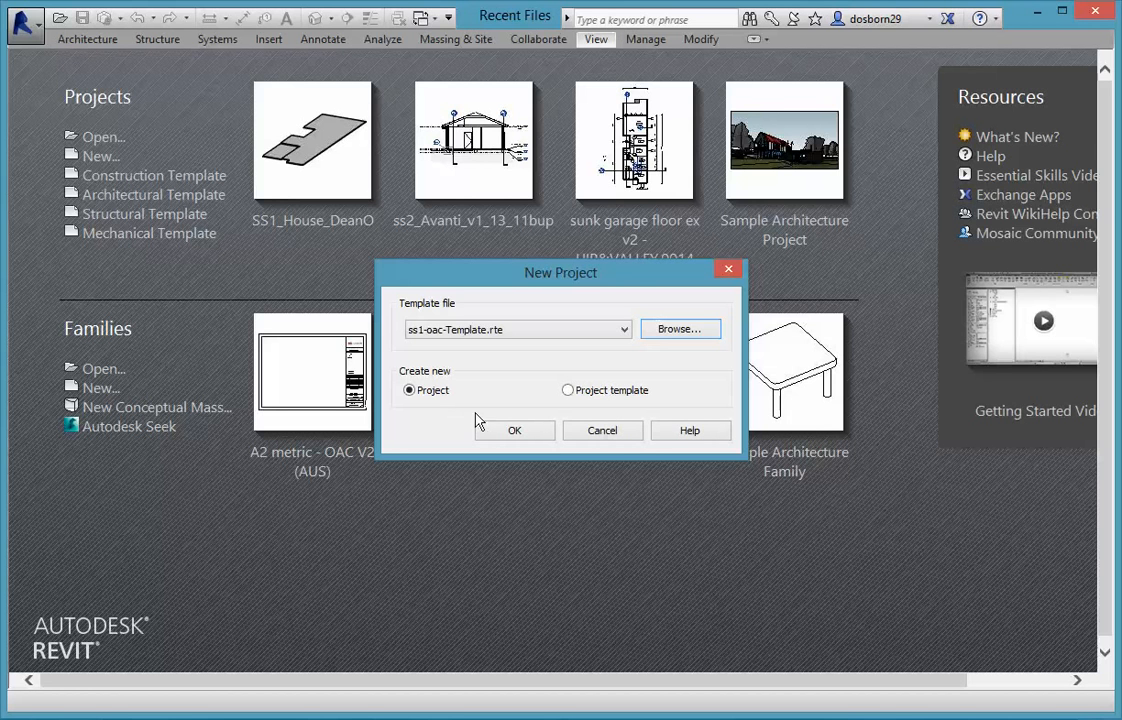
left_click(533, 434)
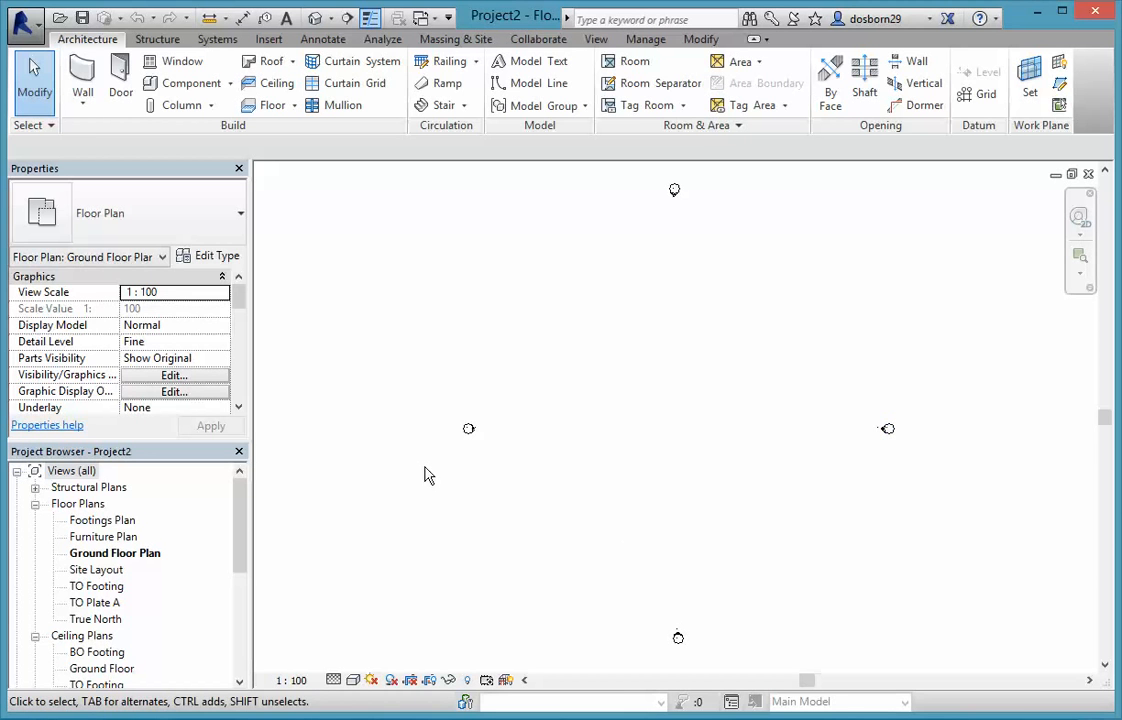
Open the North elevation and examine its level lines and their heights.
left_click(468, 431)
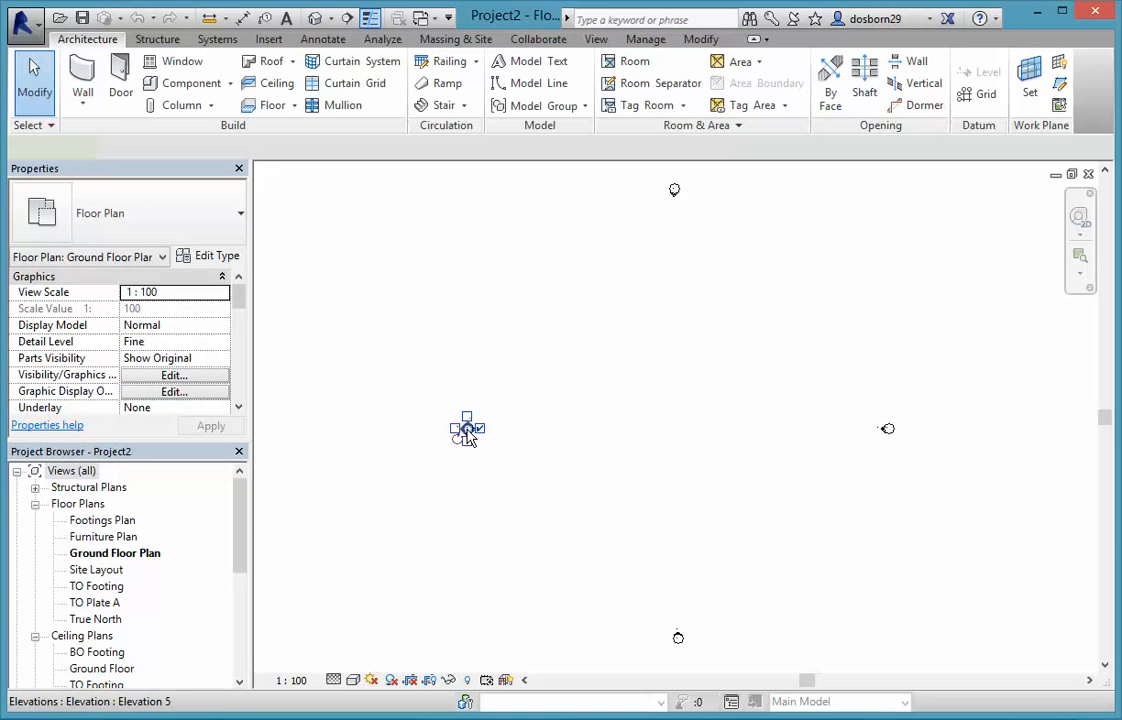
left_click(529, 483)
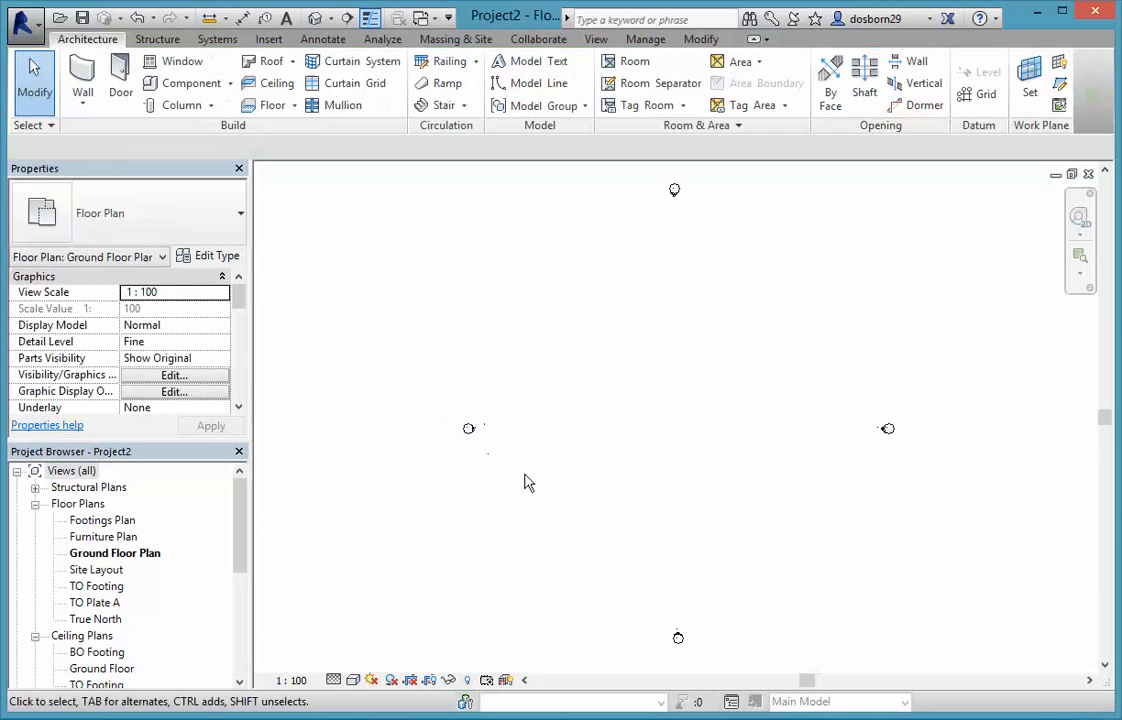
left_click_drag(244, 534, 241, 614)
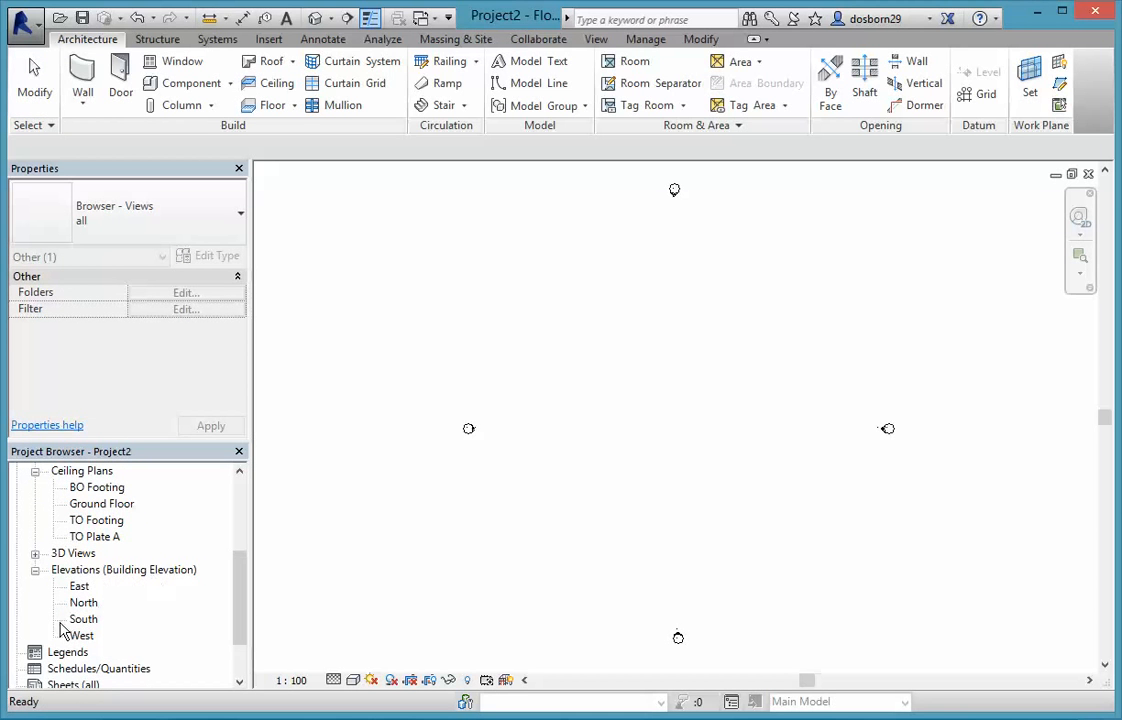
double_click(82, 602)
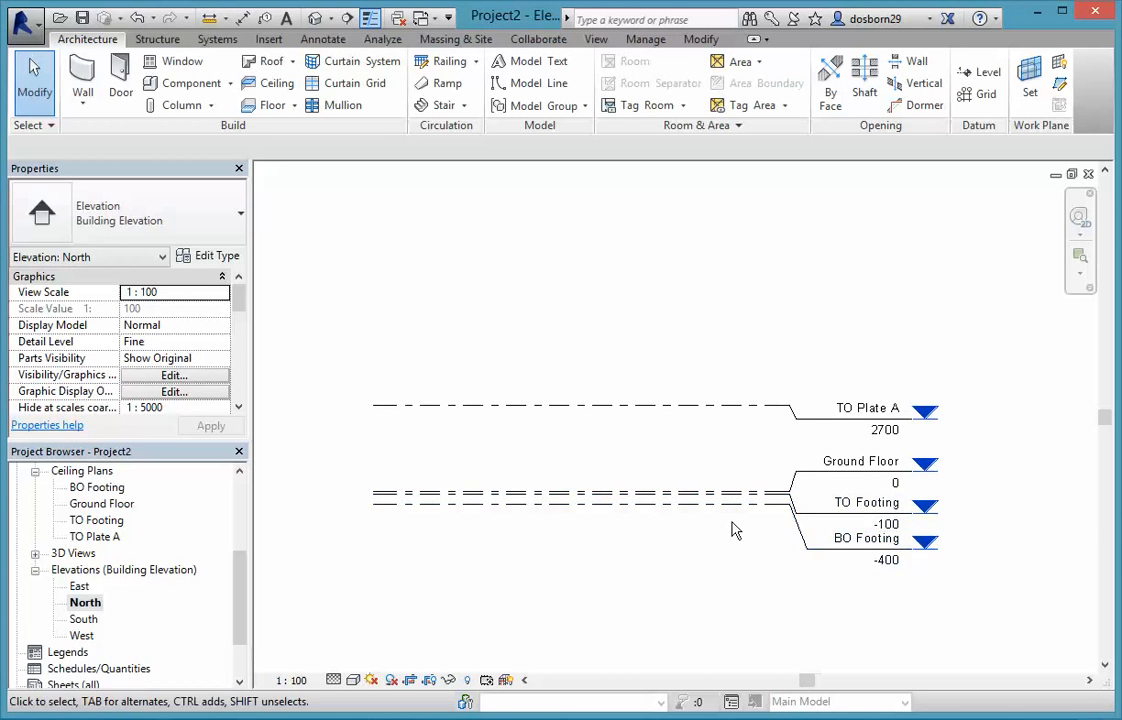
scroll(735, 530, "up", 2)
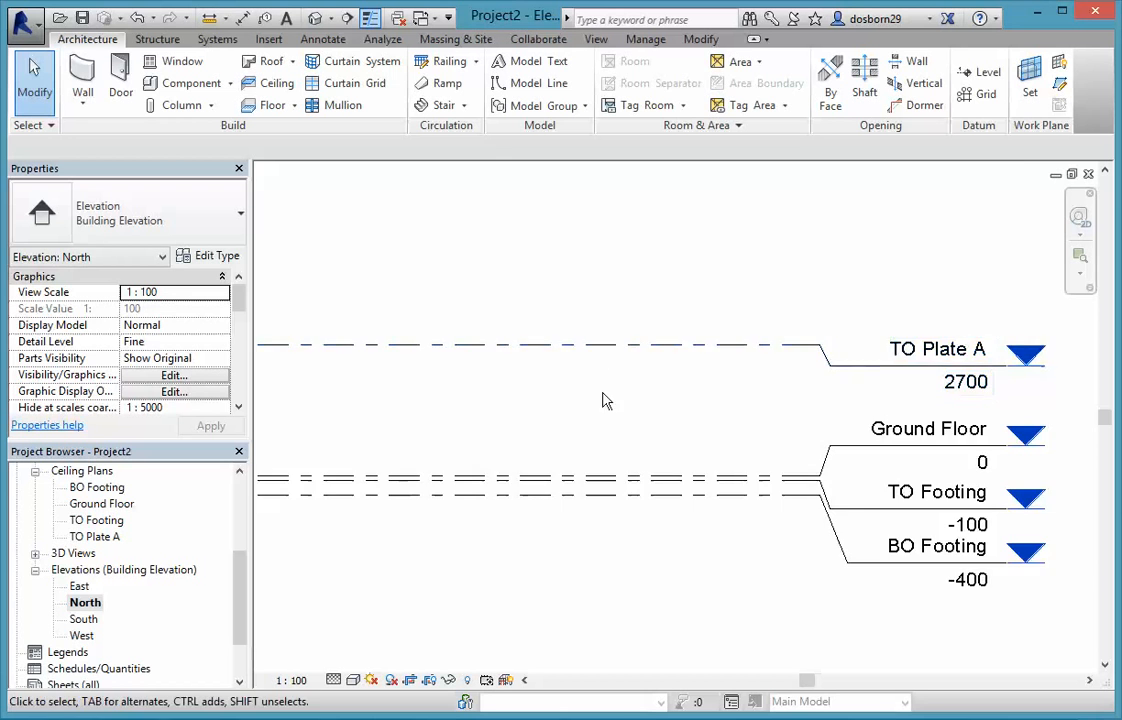
scroll(602, 397, "down", 1)
scroll(590, 406, "up", 1)
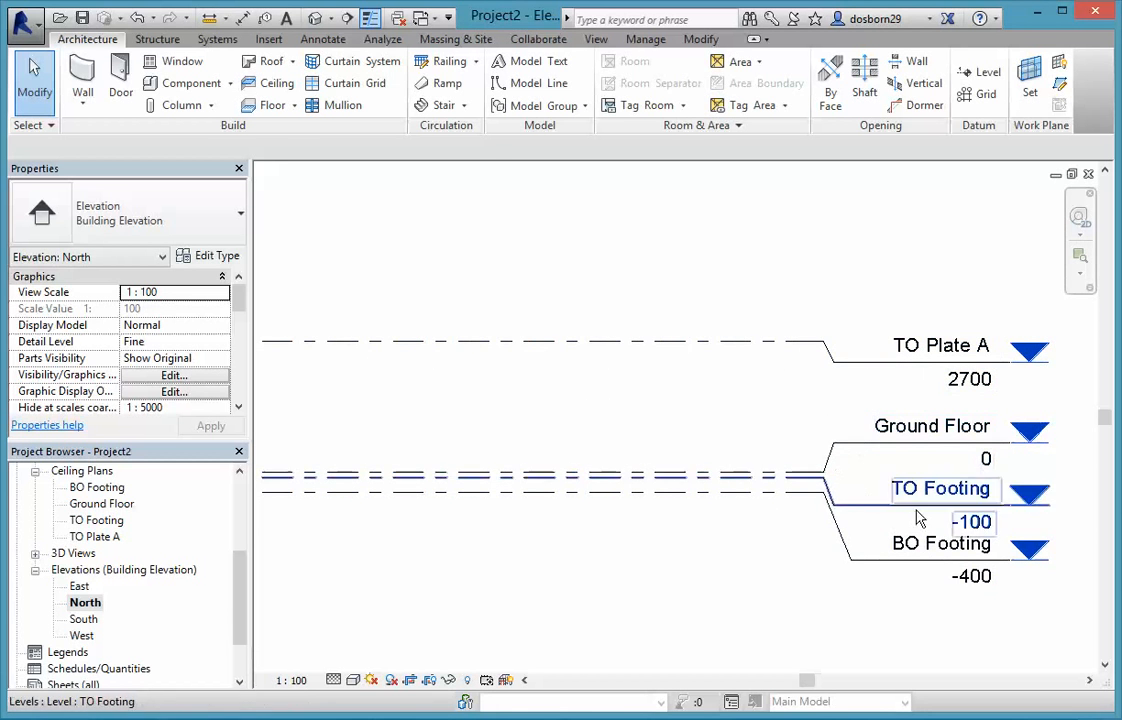
Open the West and East elevations to check their levels, and look through the remaining project browser entries.
double_click(82, 636)
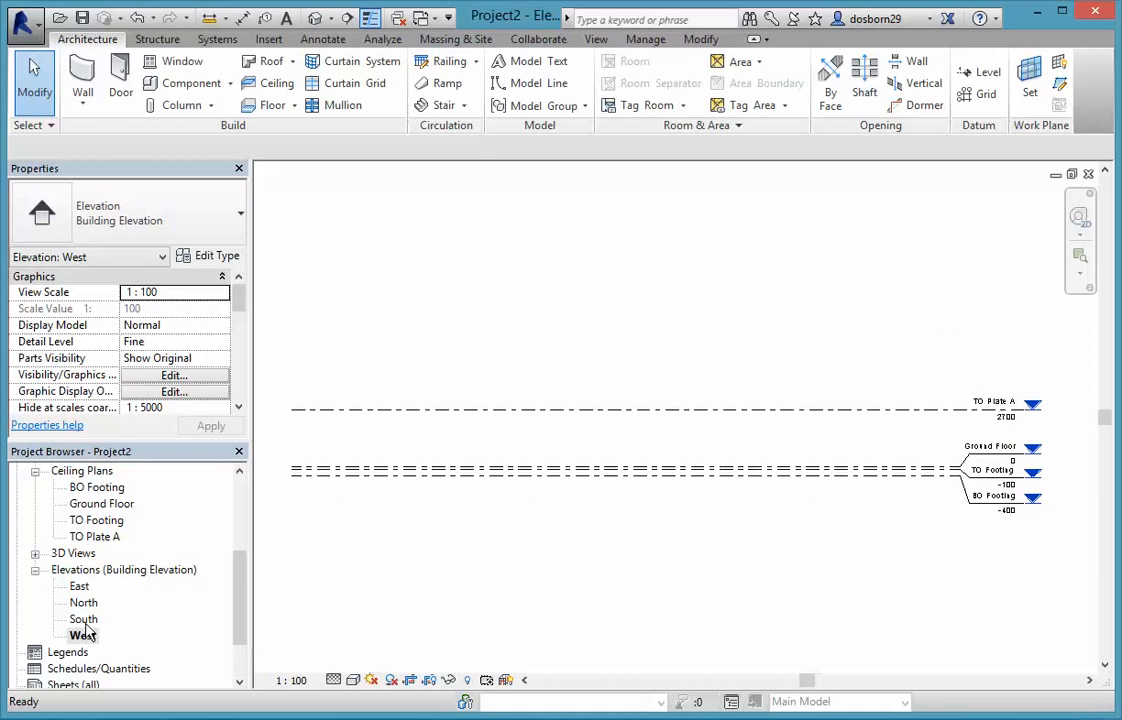
left_click(83, 619)
left_click(86, 590)
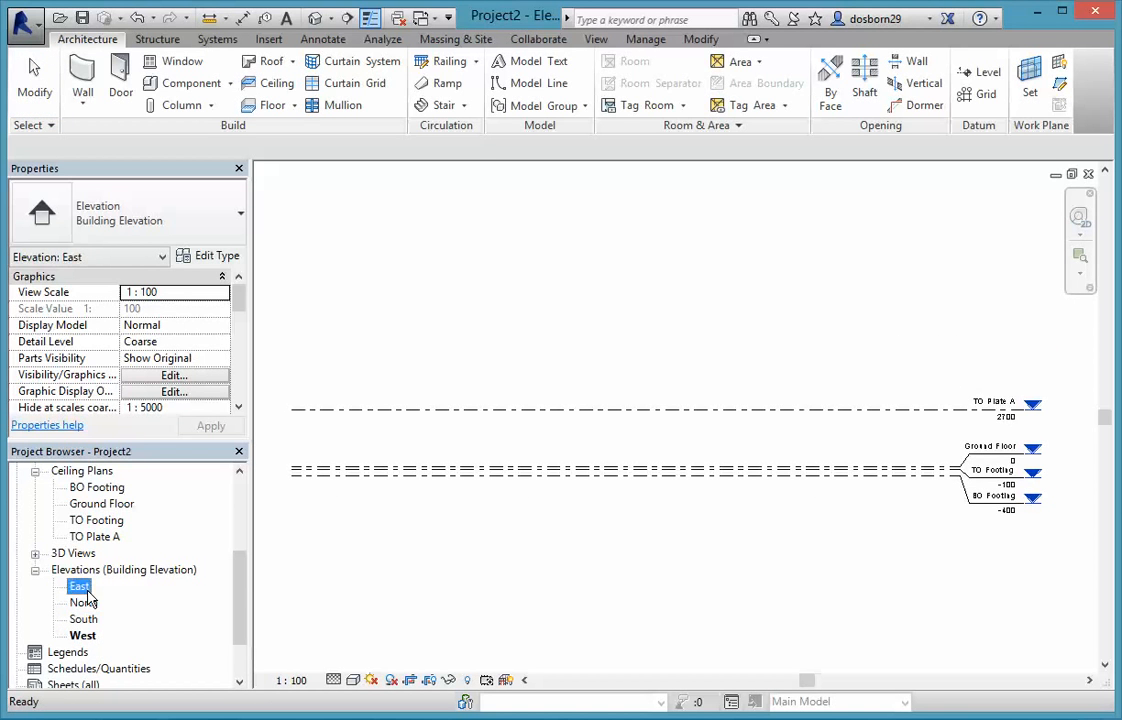
double_click(85, 590)
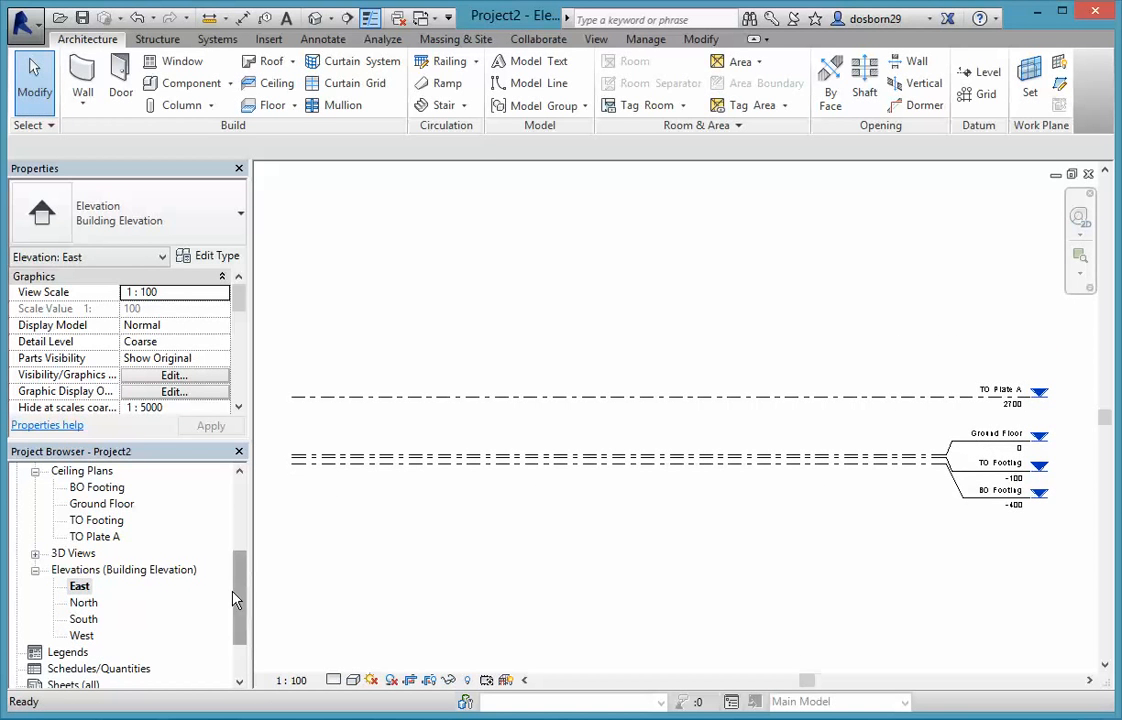
left_click_drag(238, 593, 238, 630)
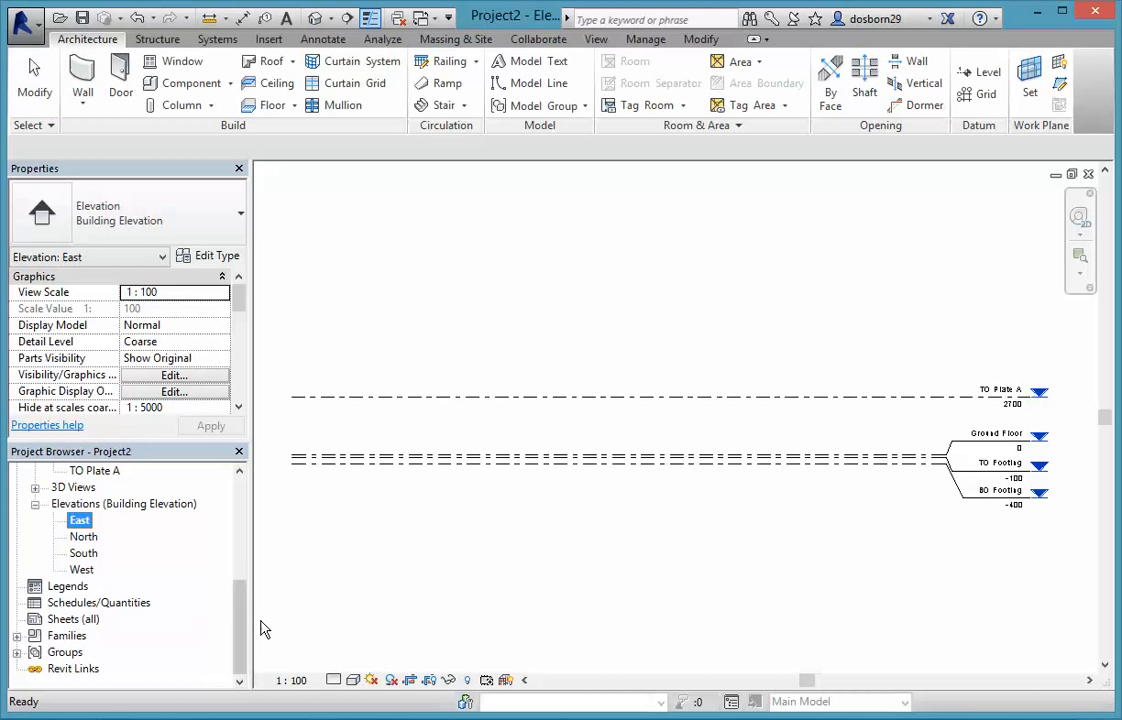
left_click_drag(238, 603, 228, 505)
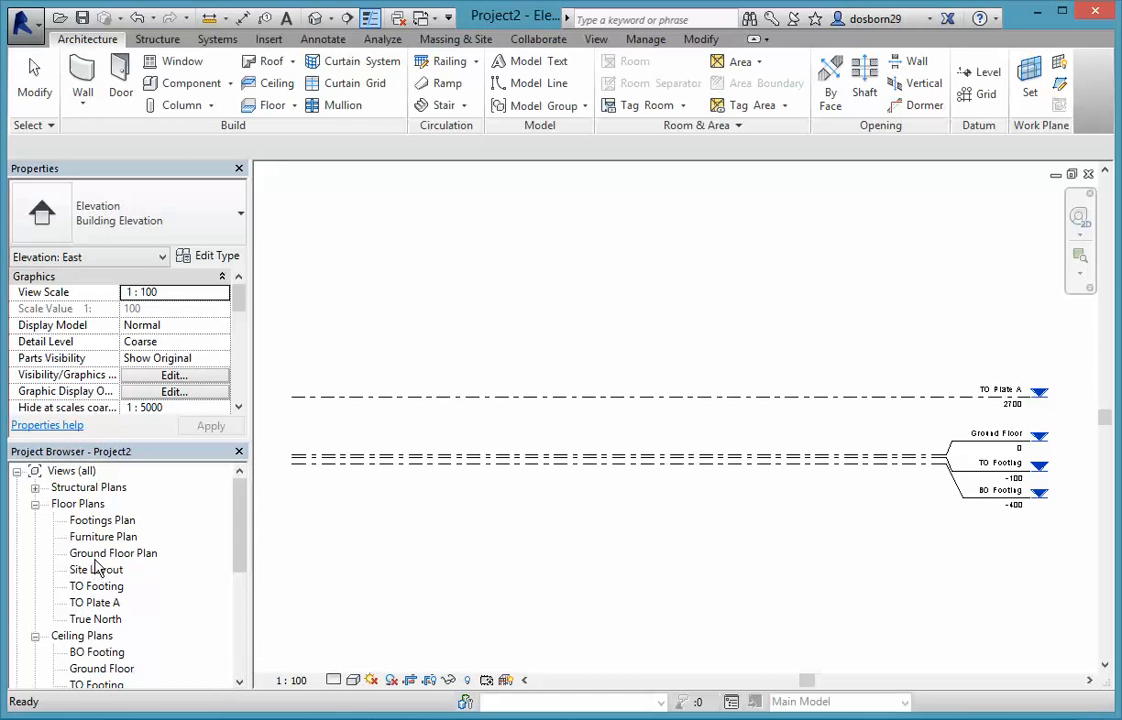
In the Ground Floor Plan, draw a horizontal building section line between and slightly below the west and east elevation markers.
double_click(95, 558)
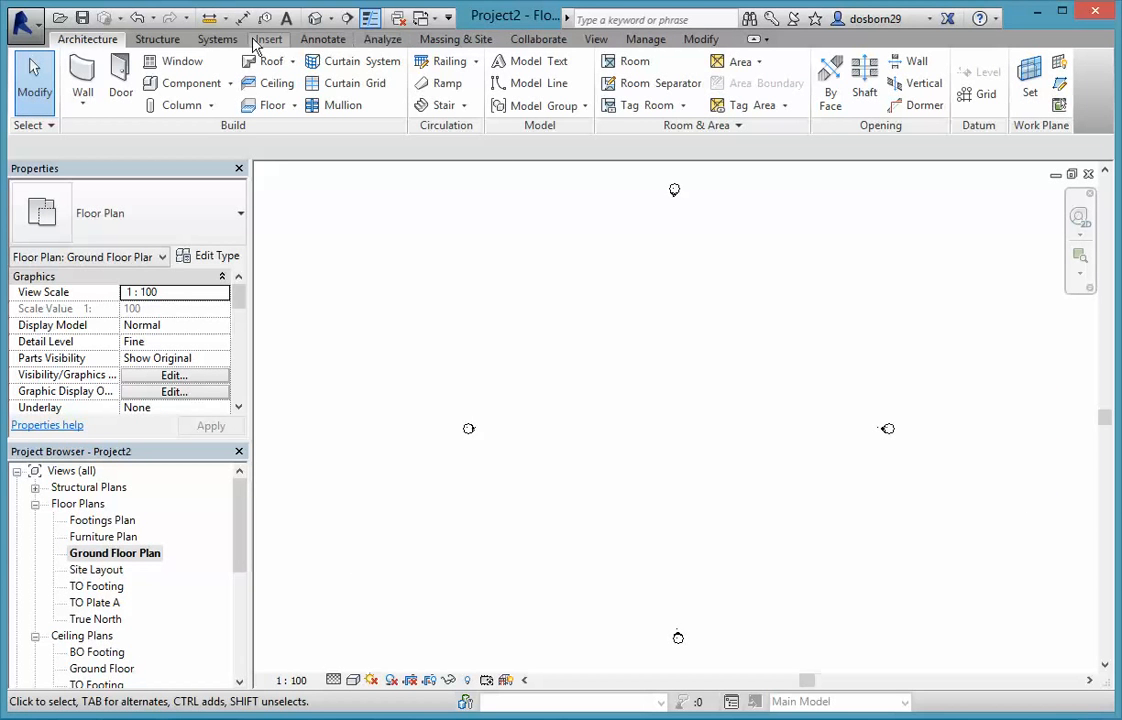
left_click(592, 42)
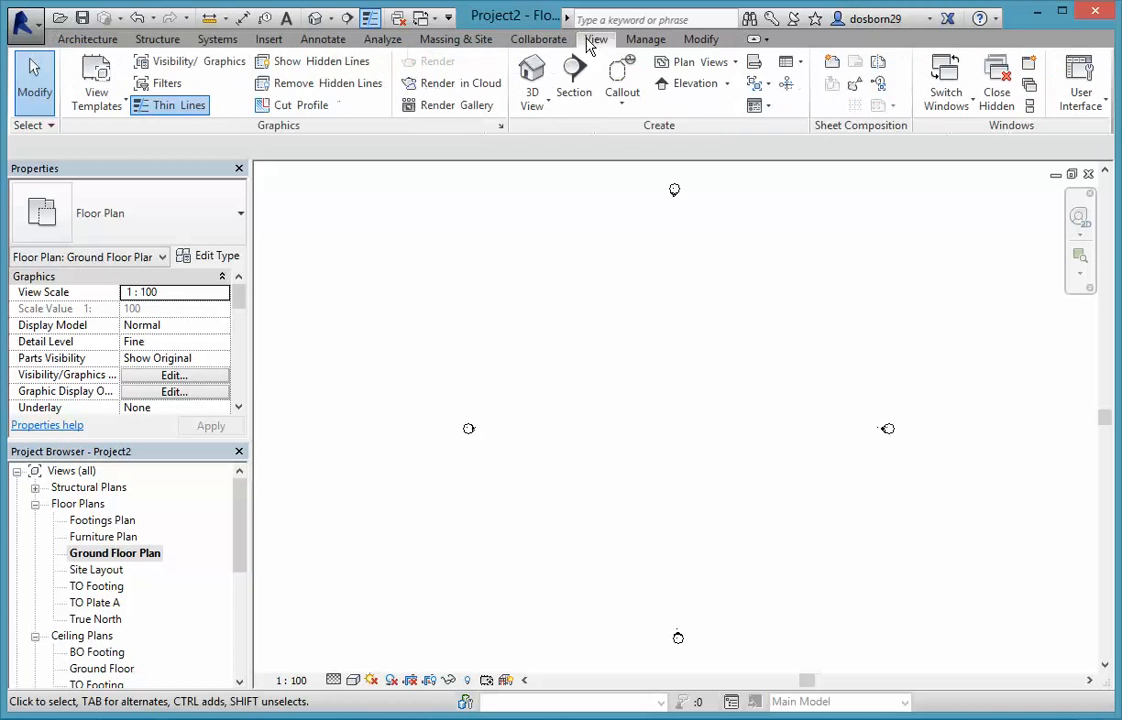
left_click(574, 75)
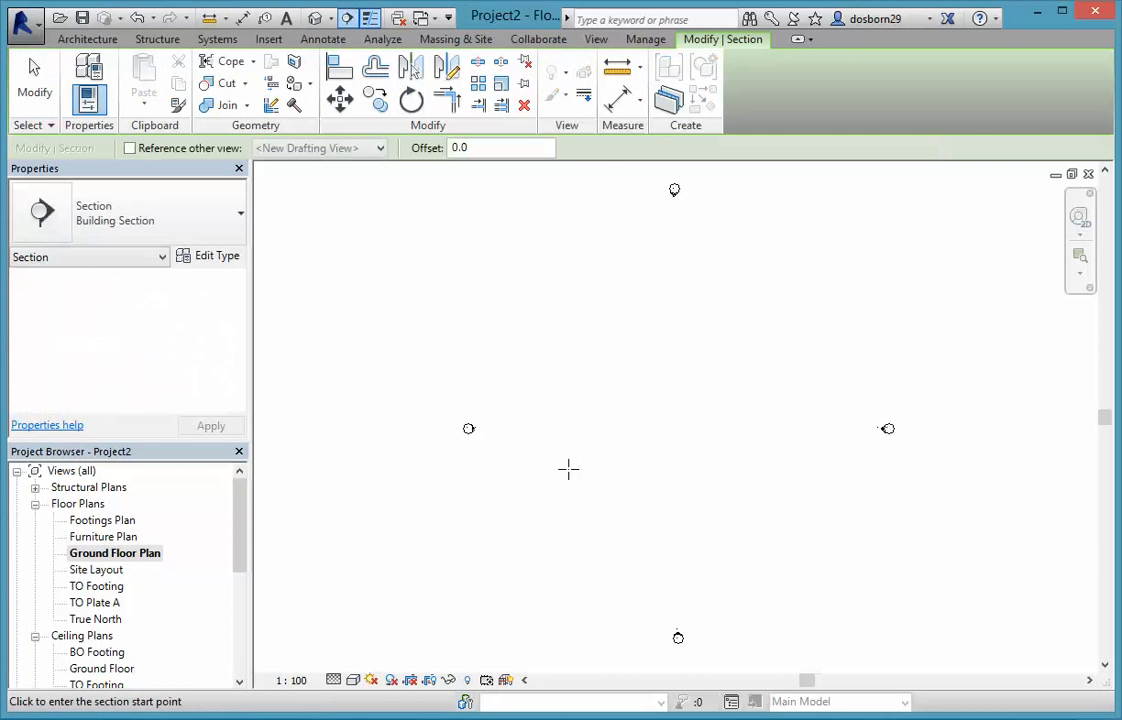
left_click(524, 470)
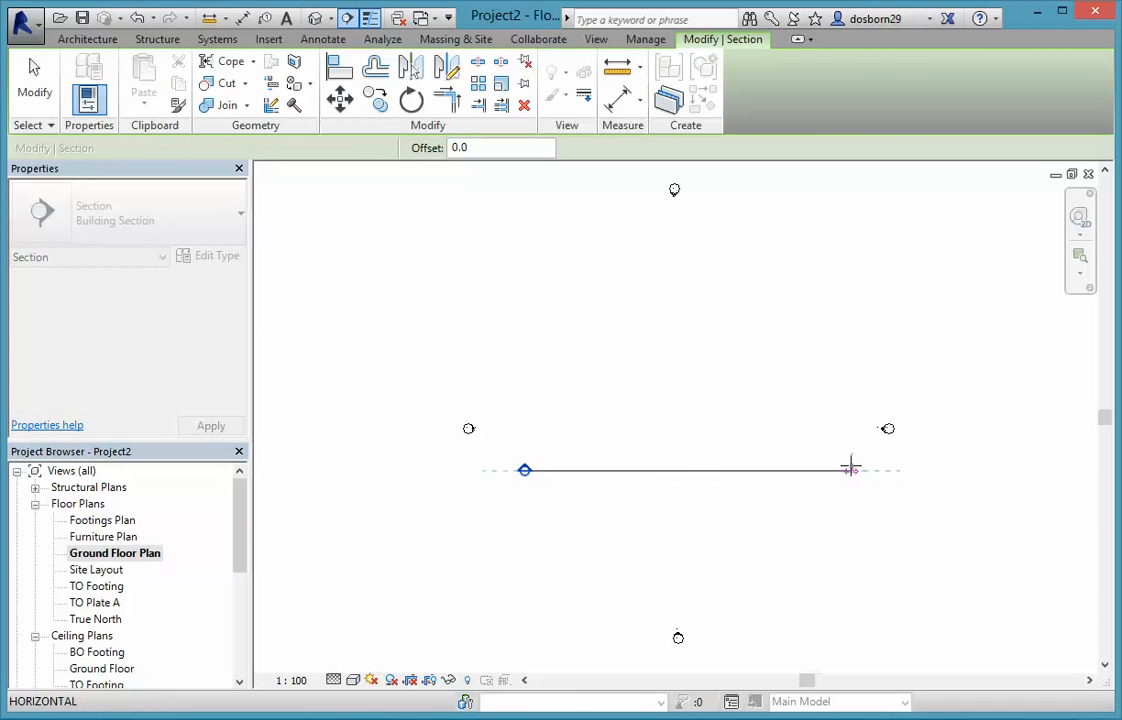
left_click(850, 470)
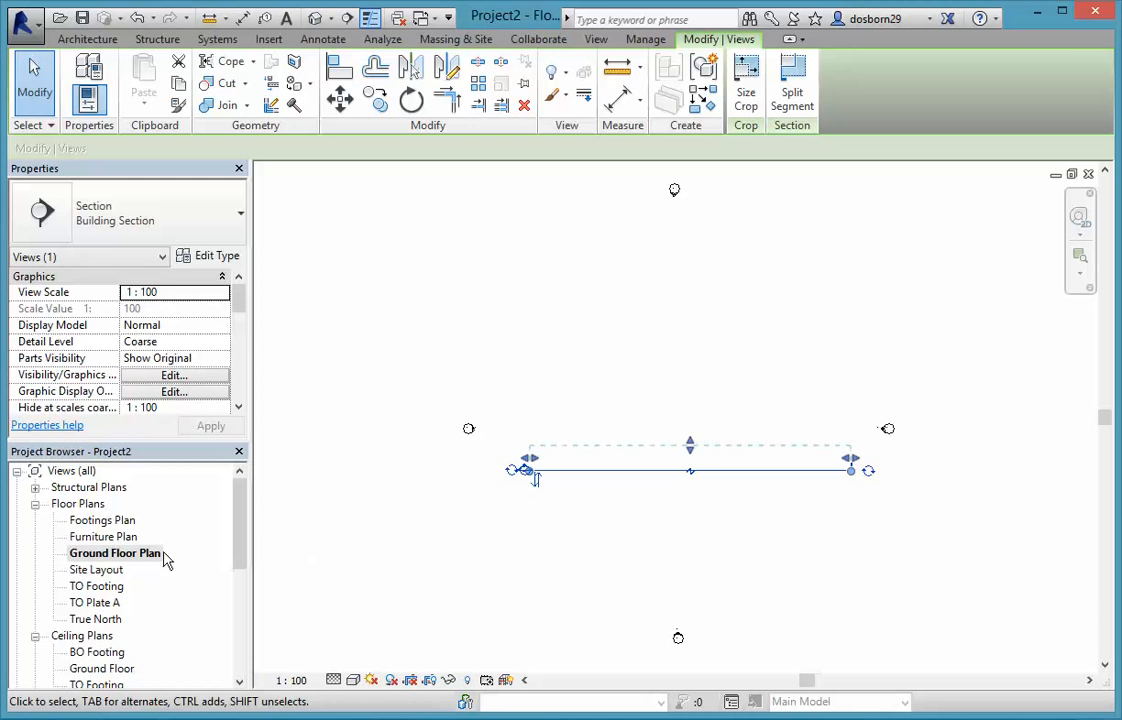
left_click(350, 530)
Open the new building section view and hide its crop region.
left_click_drag(238, 540, 238, 625)
left_click(35, 619)
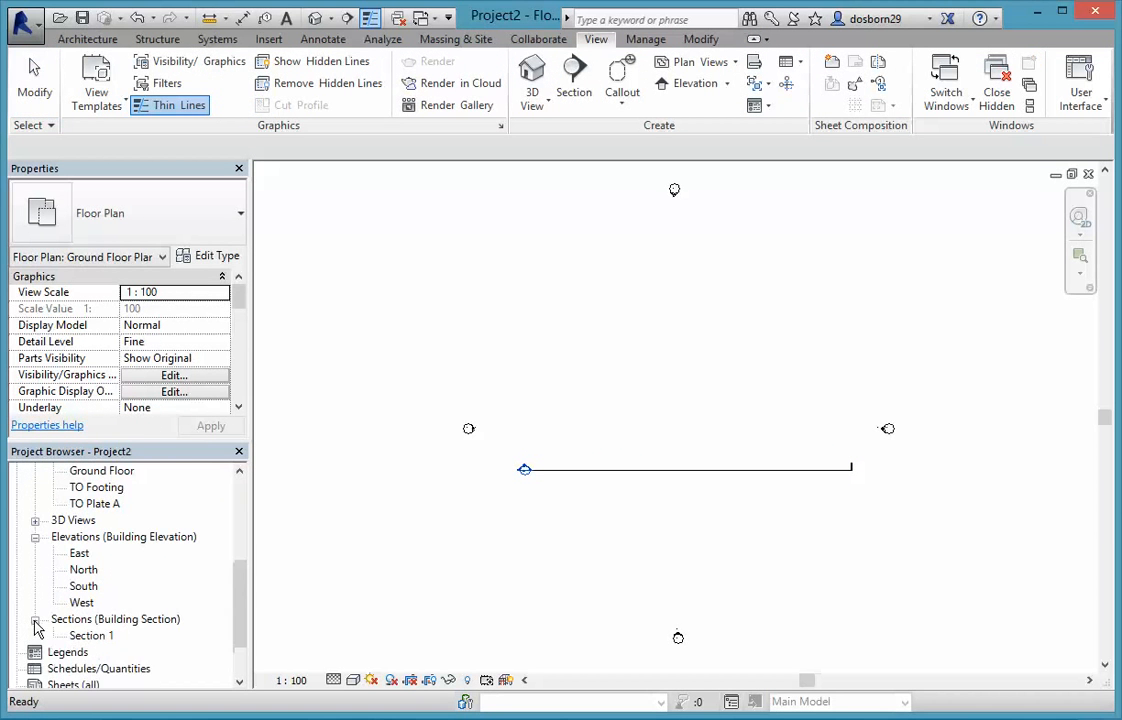
left_click(90, 636)
double_click(90, 636)
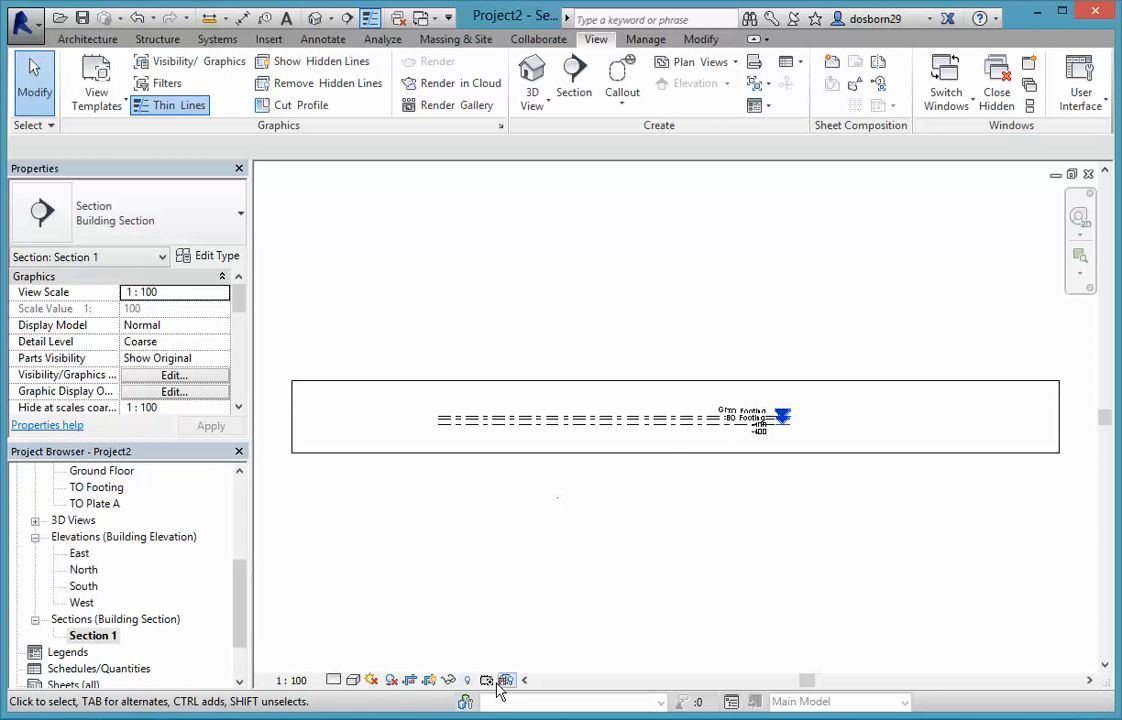
left_click(428, 683)
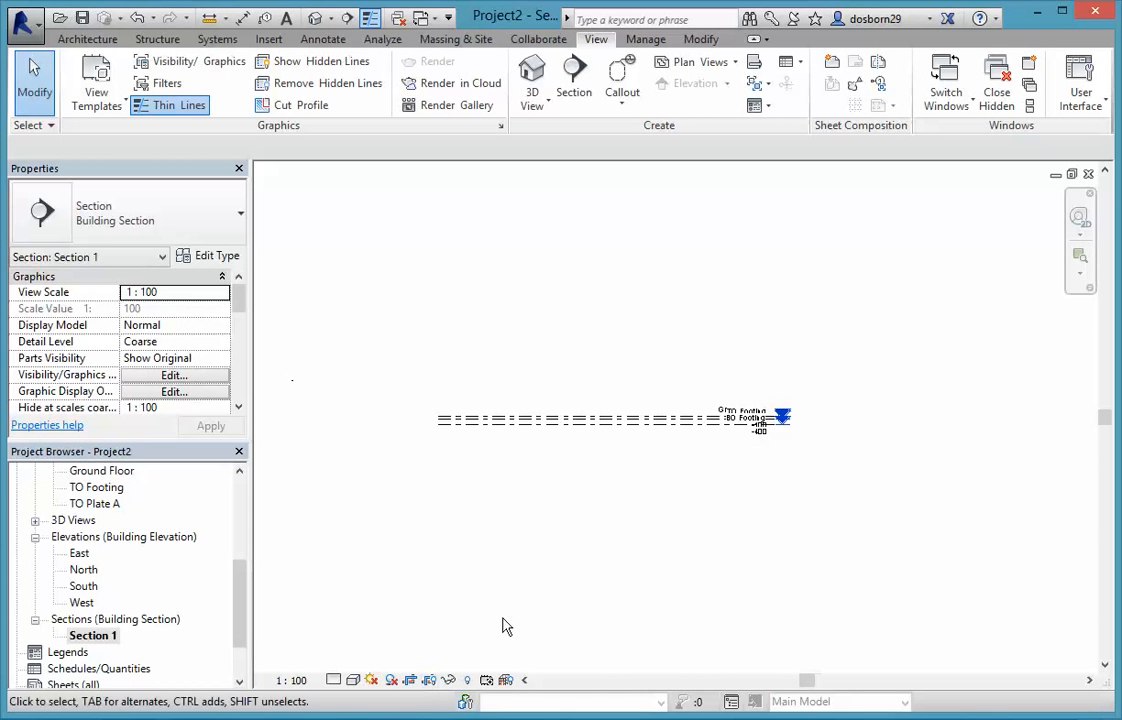
In the section view, add an elbow to the BO Footing level line and offset its head below the other level heads.
scroll(729, 431, "up", 4)
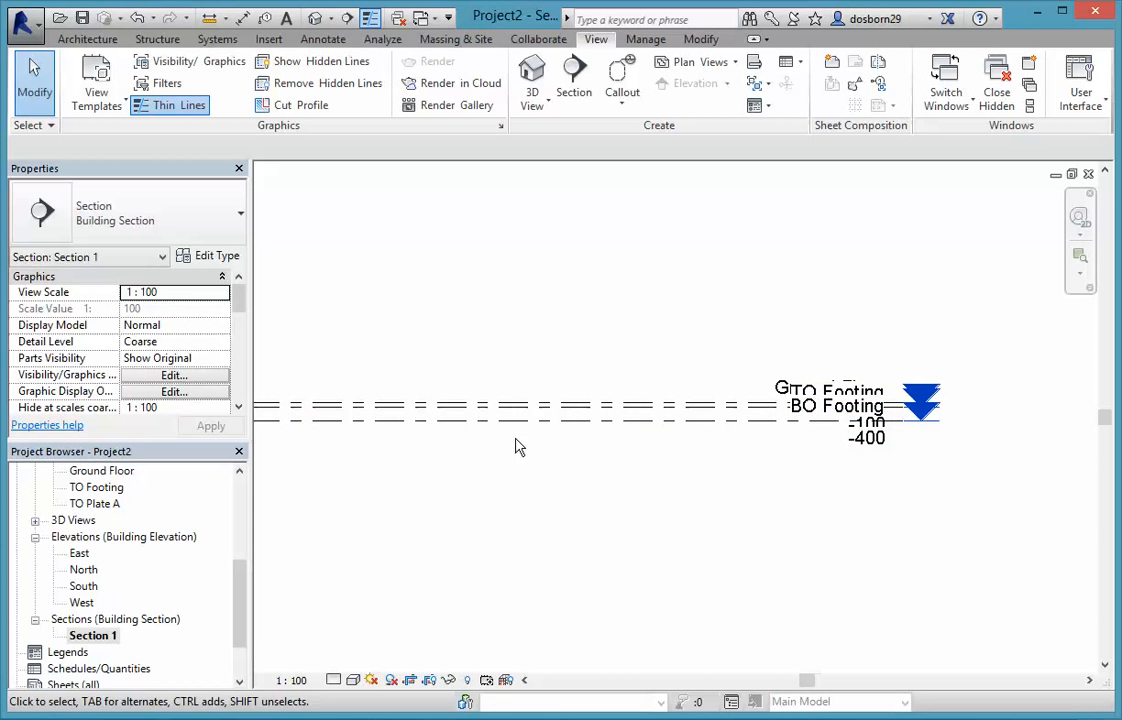
scroll(523, 413, "down", 2)
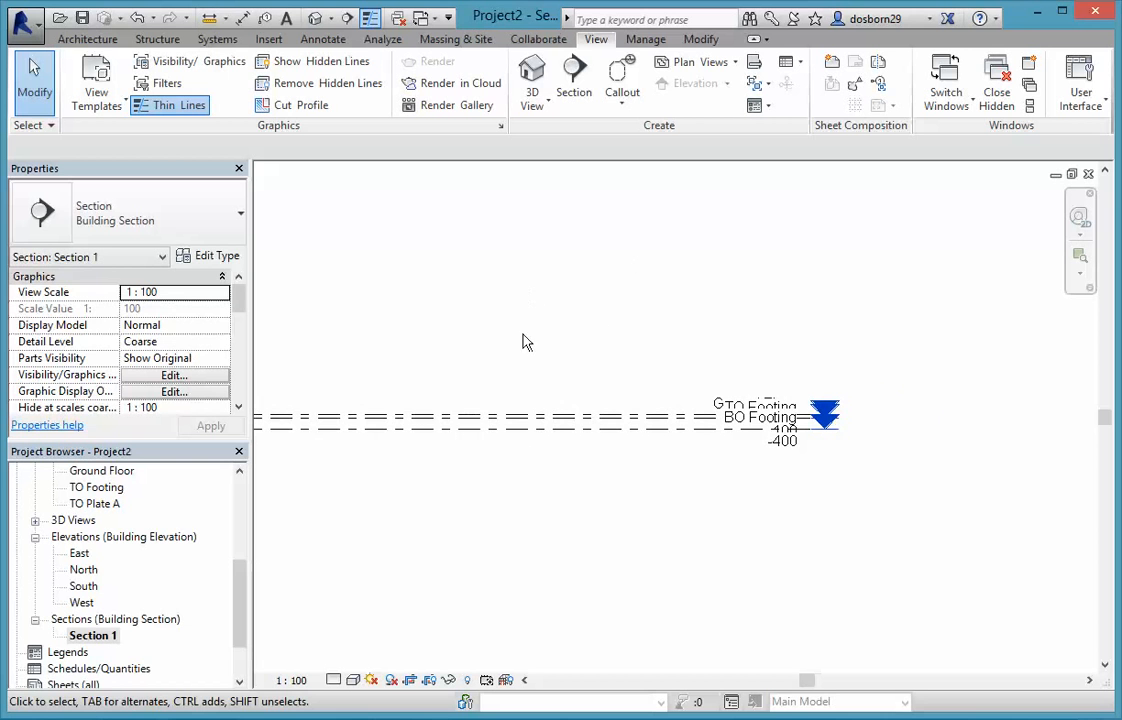
scroll(485, 446, "up", 2)
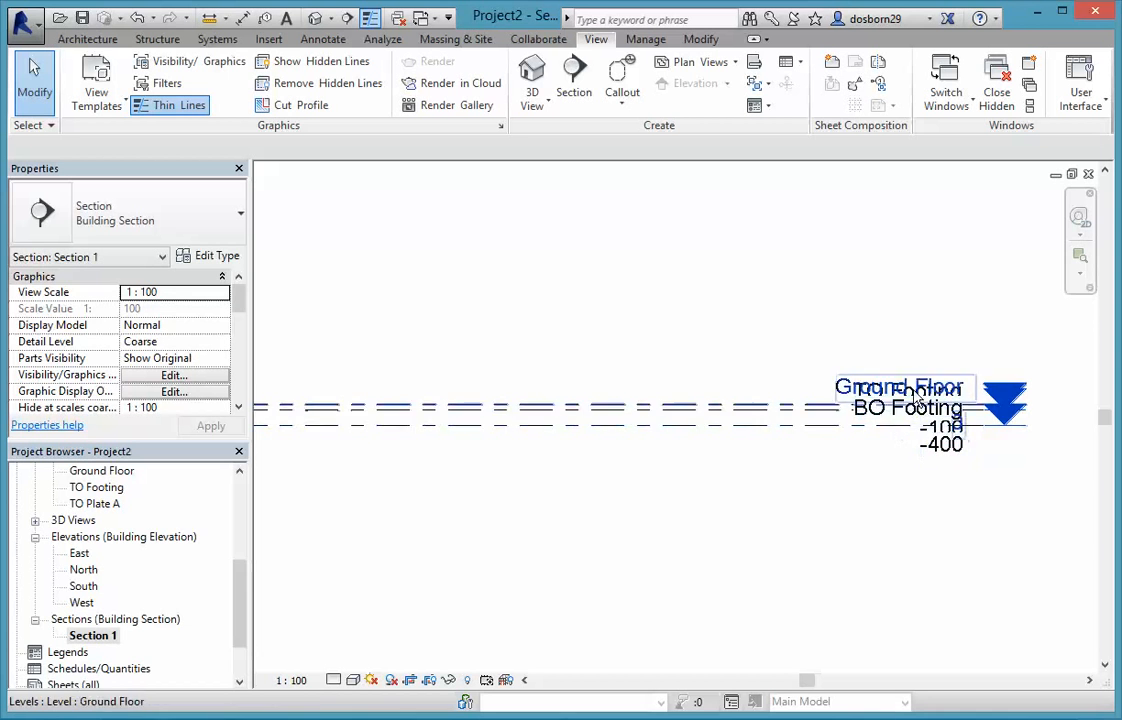
left_click(668, 410)
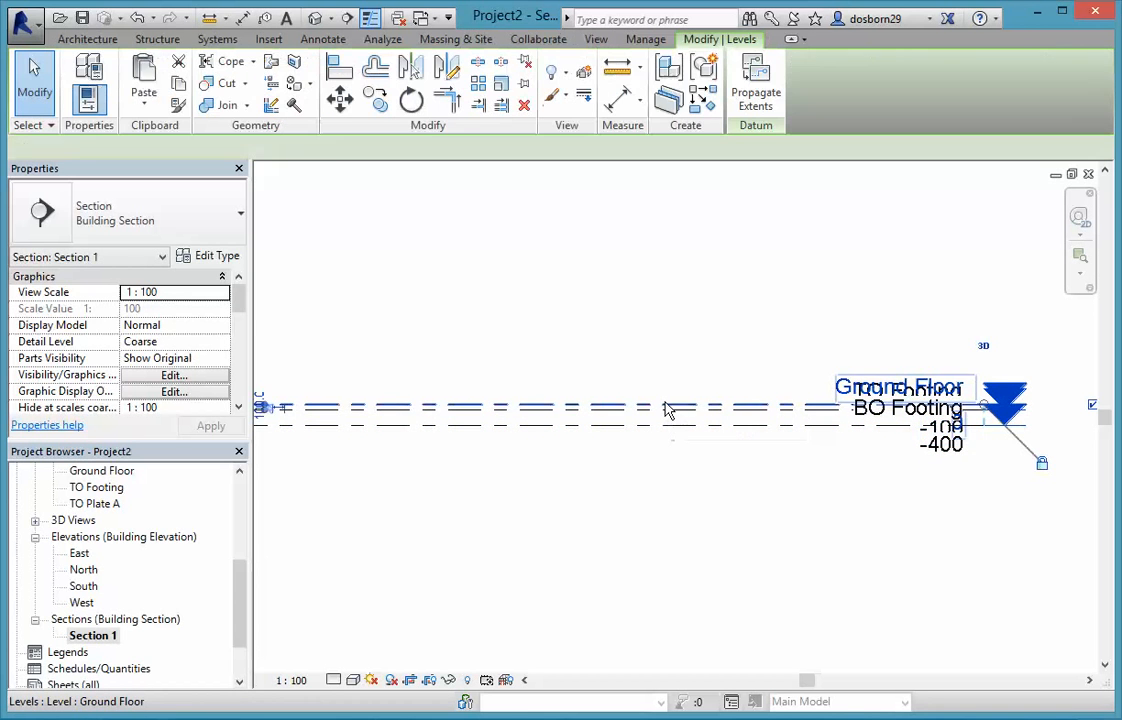
scroll(948, 385, "up", 2)
scroll(948, 383, "up", 4)
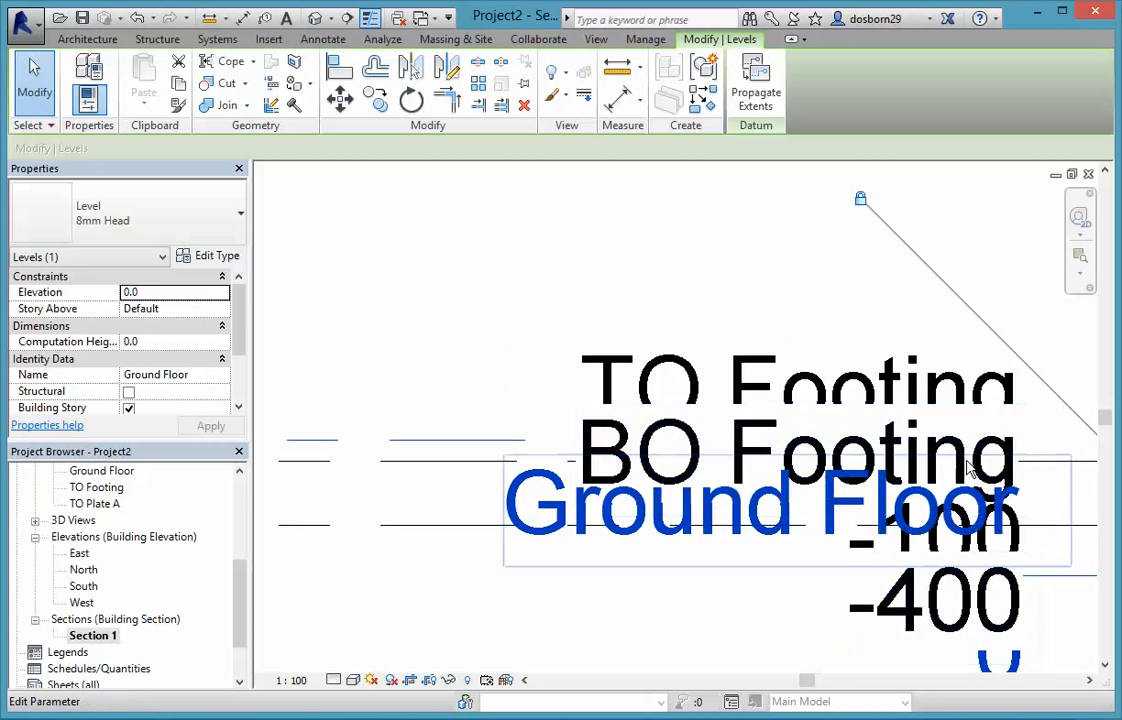
scroll(1050, 455, "down", 2)
scroll(903, 528, "down", 1)
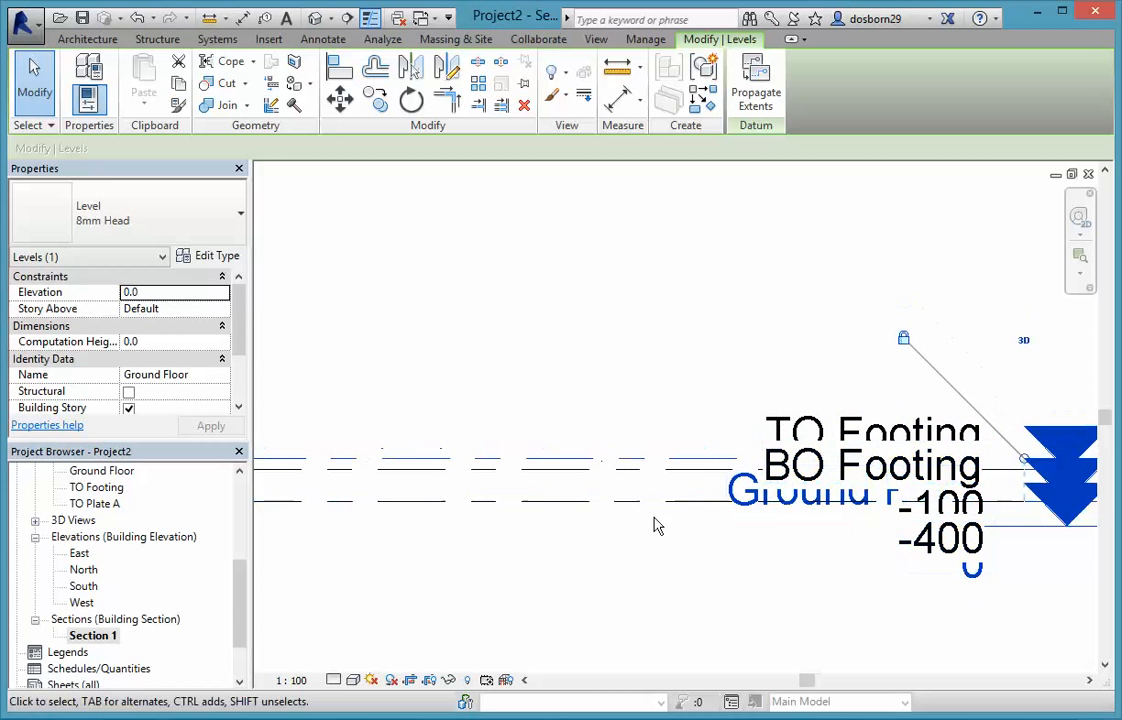
left_click(668, 502)
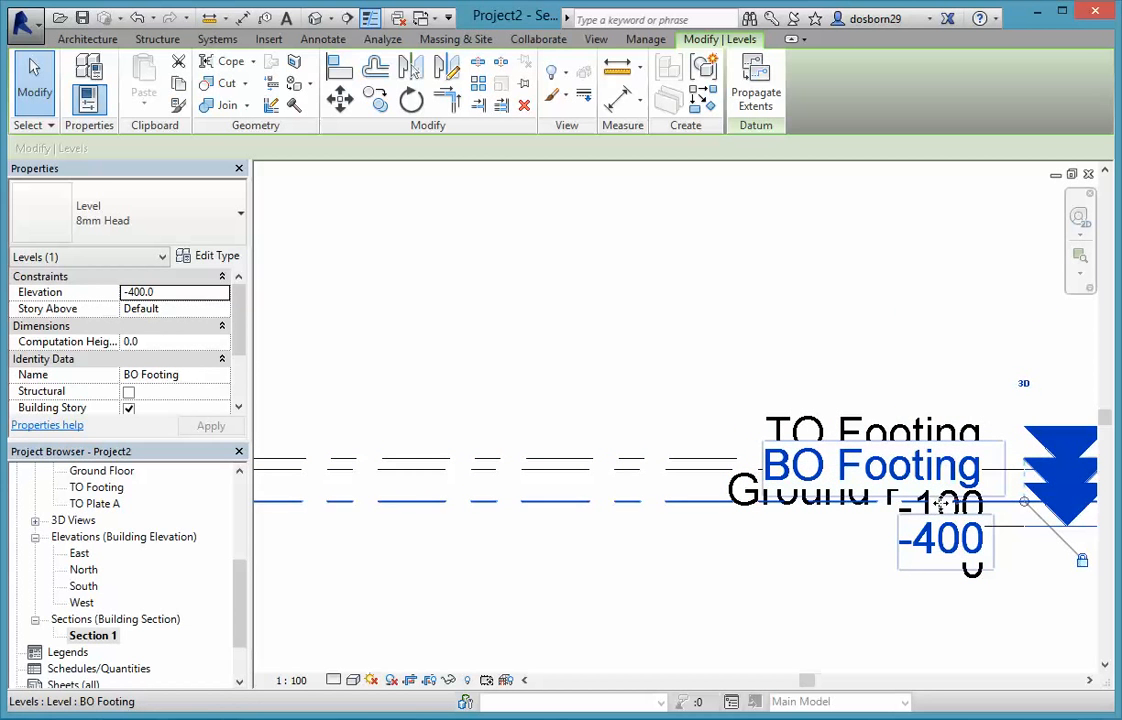
left_click(957, 510)
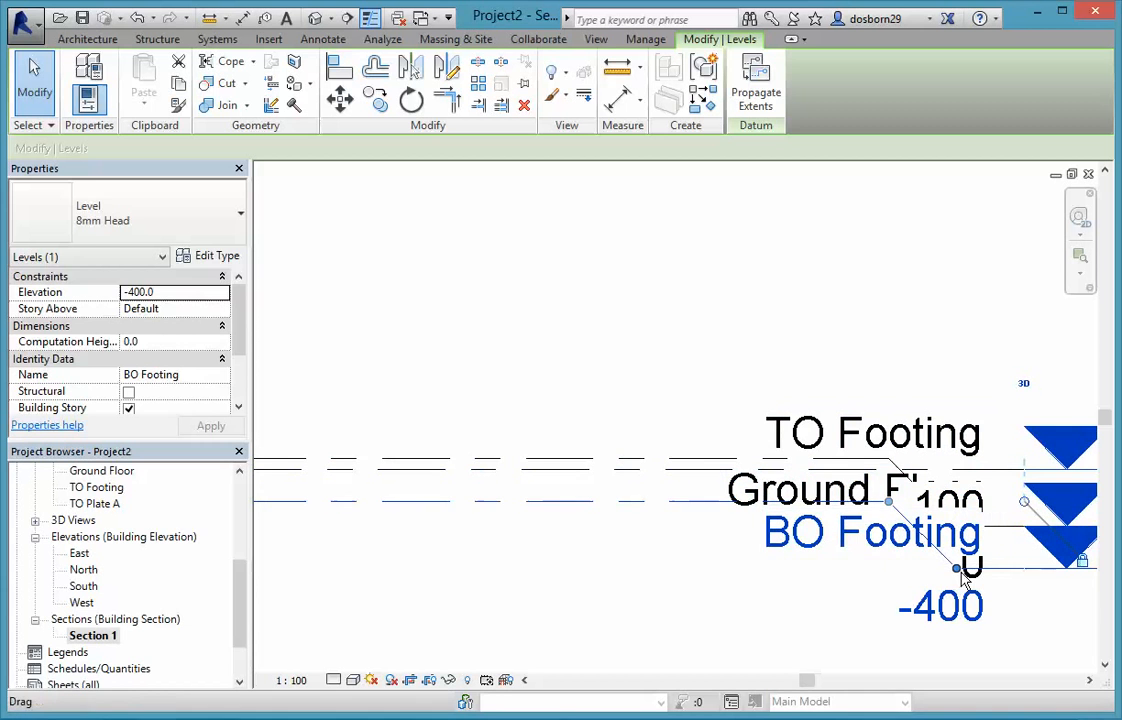
left_click_drag(965, 567, 956, 637)
left_click_drag(891, 506, 711, 501)
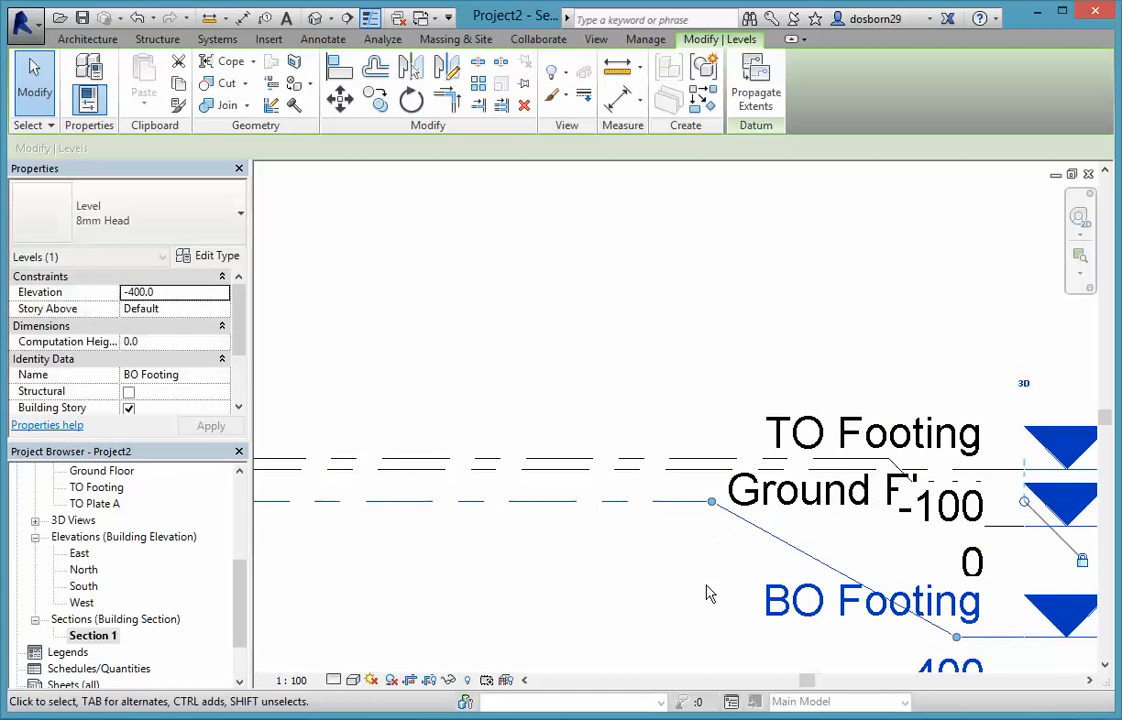
Add an elbow to the Ground Floor level line and offset its head above the TO Footing head.
left_click(886, 492)
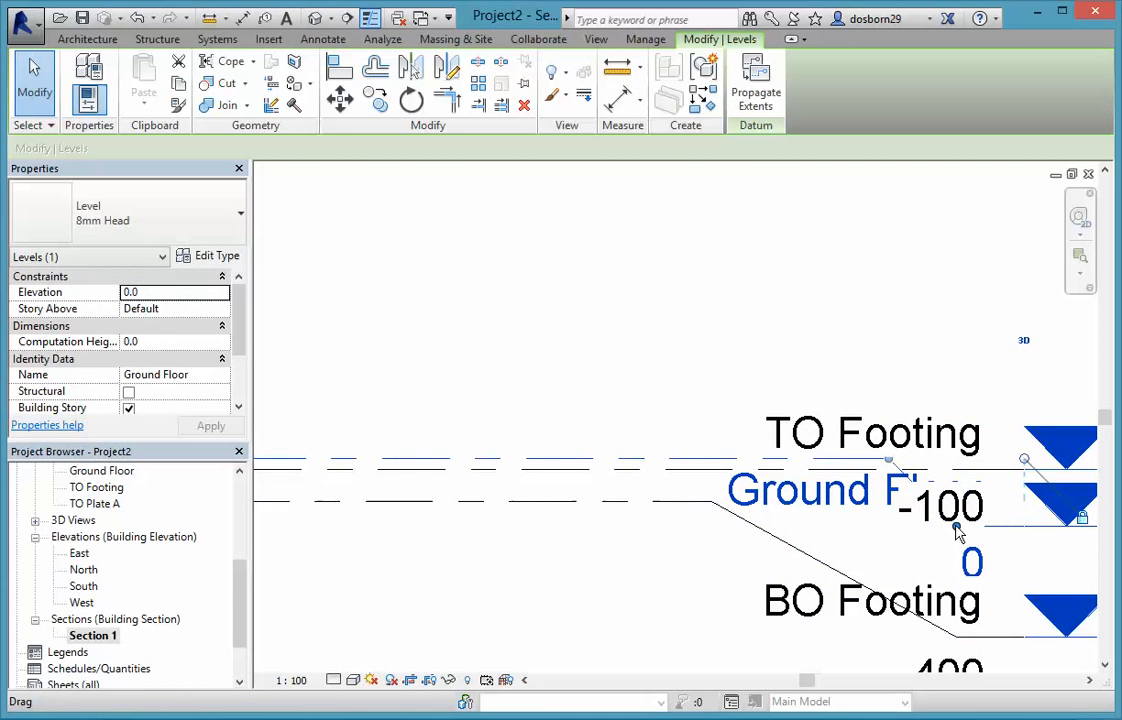
left_click_drag(893, 472, 948, 356)
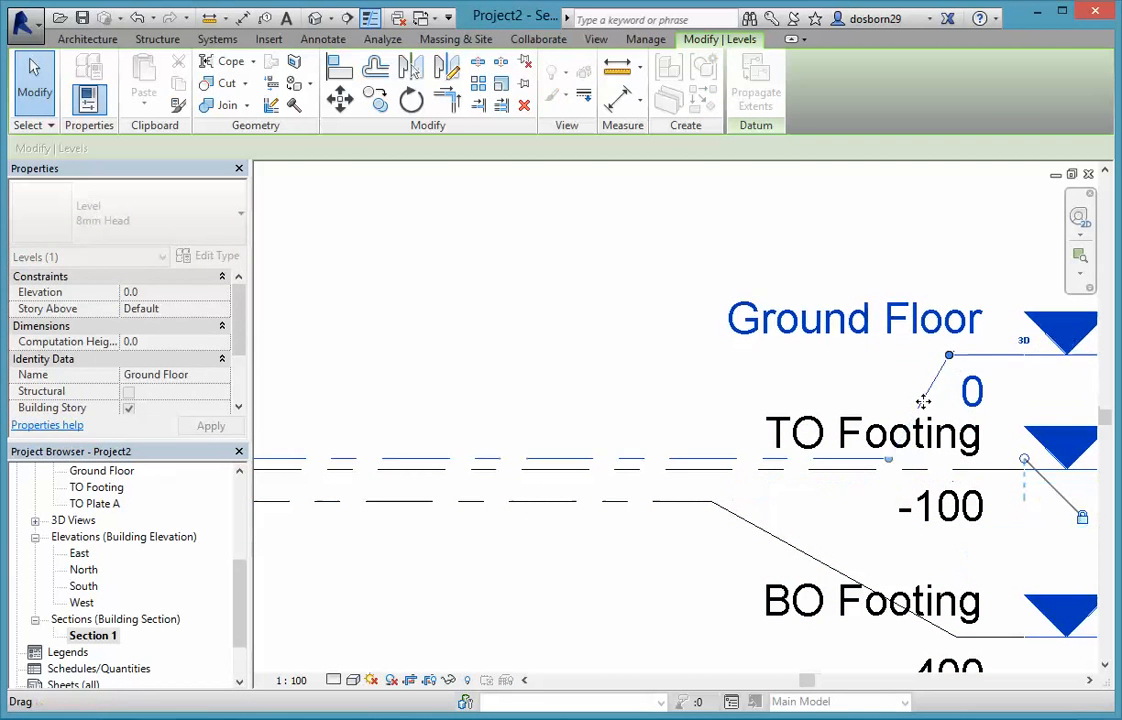
left_click_drag(888, 462, 713, 455)
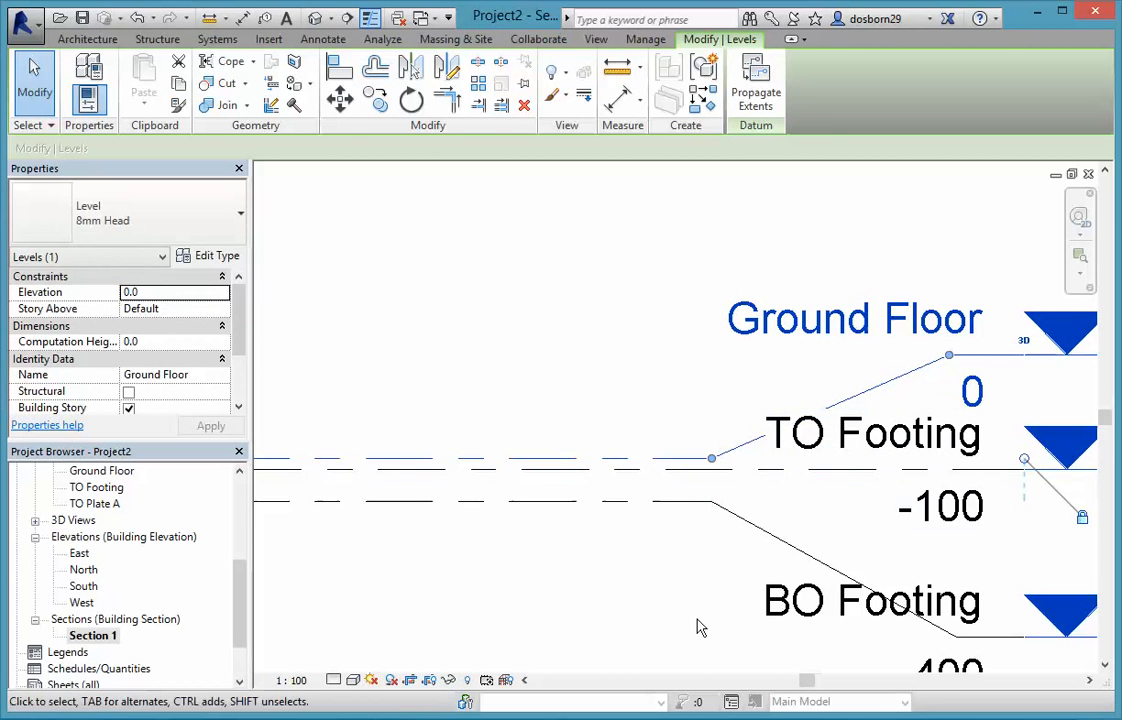
scroll(702, 612, "down", 1)
middle_click_drag(702, 612, 746, 509)
scroll(742, 512, "down", 2)
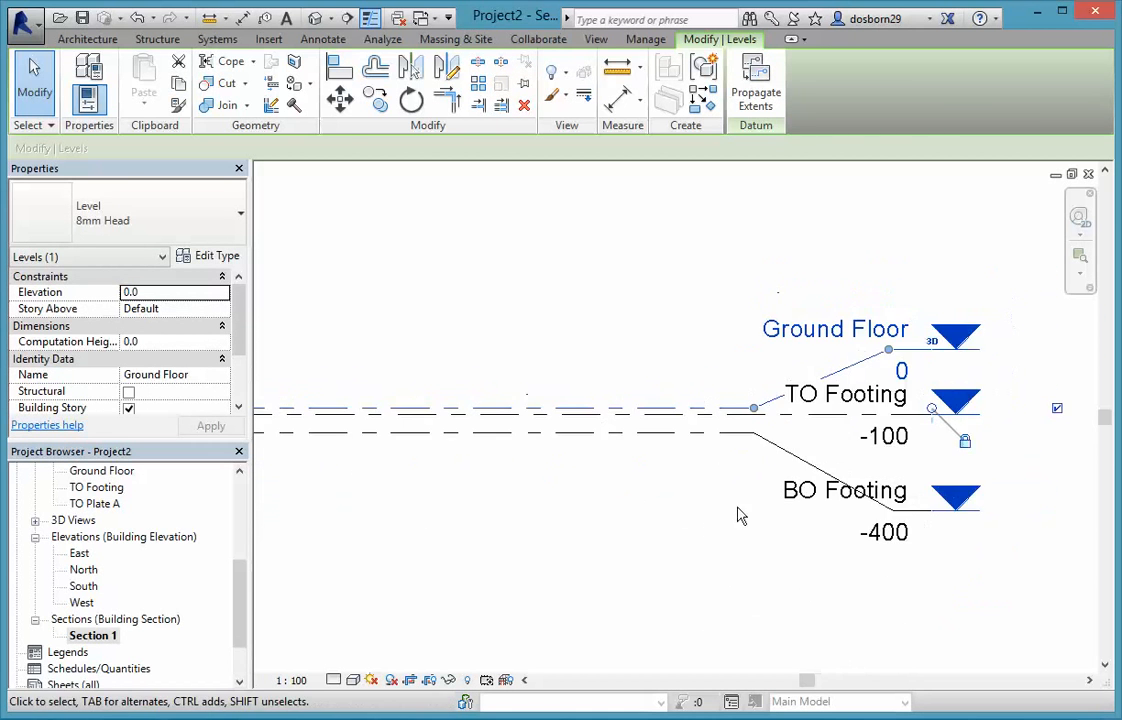
middle_click_drag(641, 551, 729, 551)
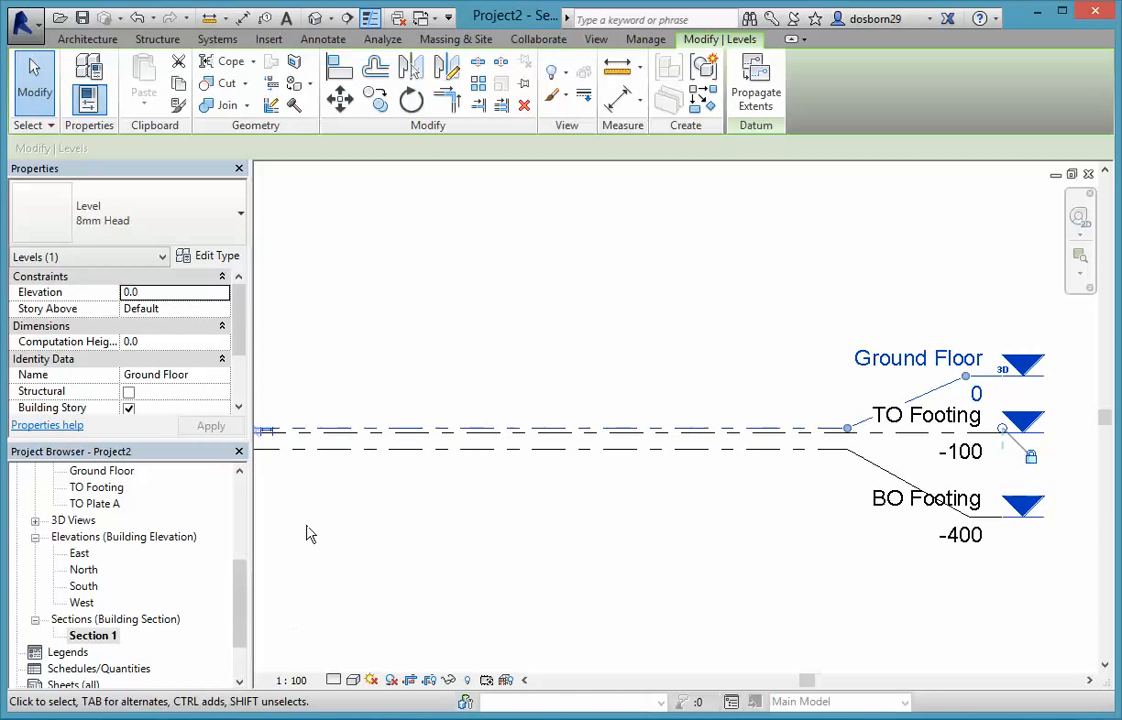
Delete the Section 1 view from the project and open the North elevation.
left_click(95, 638)
right_click(99, 642)
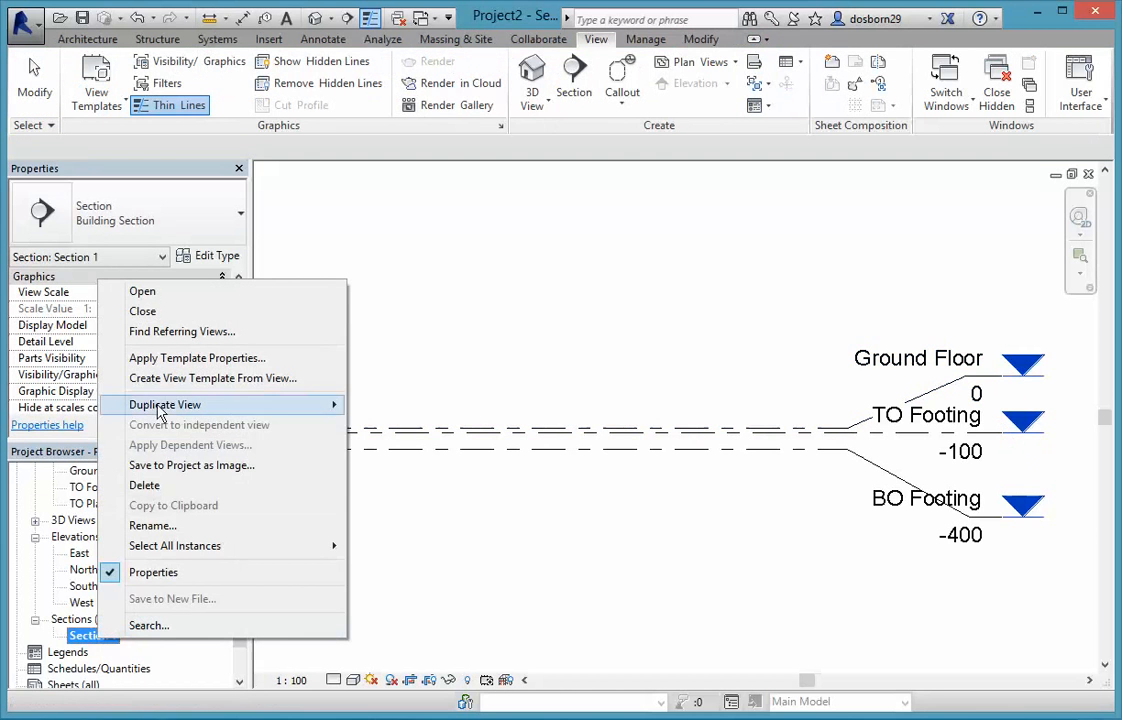
left_click(146, 487)
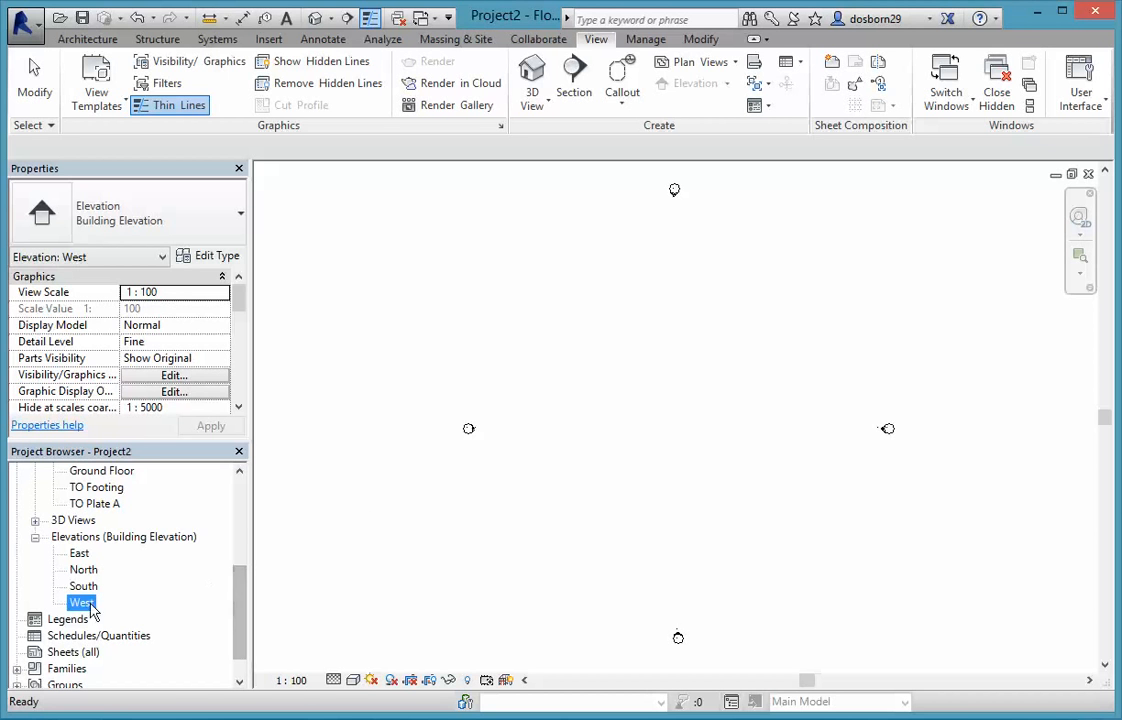
double_click(84, 569)
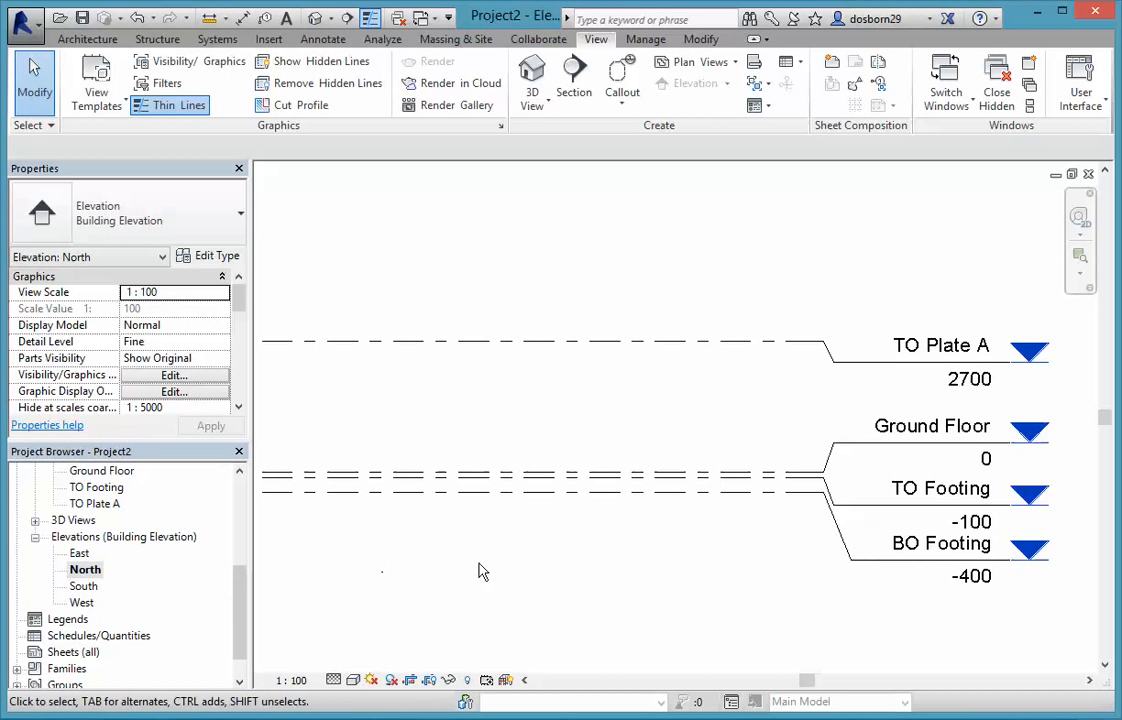
middle_click_drag(462, 574, 531, 572)
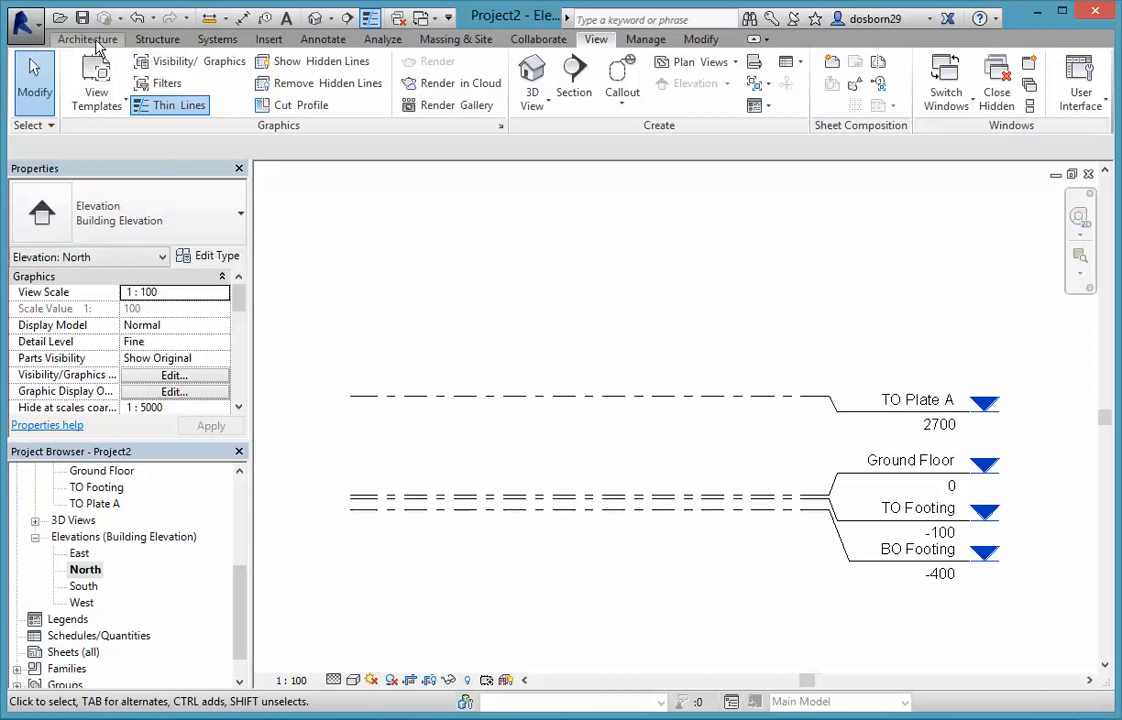
Save the project file in the Revit - SS1 folder, named SS1_house_ followed by the author's short name.
left_click(22, 20)
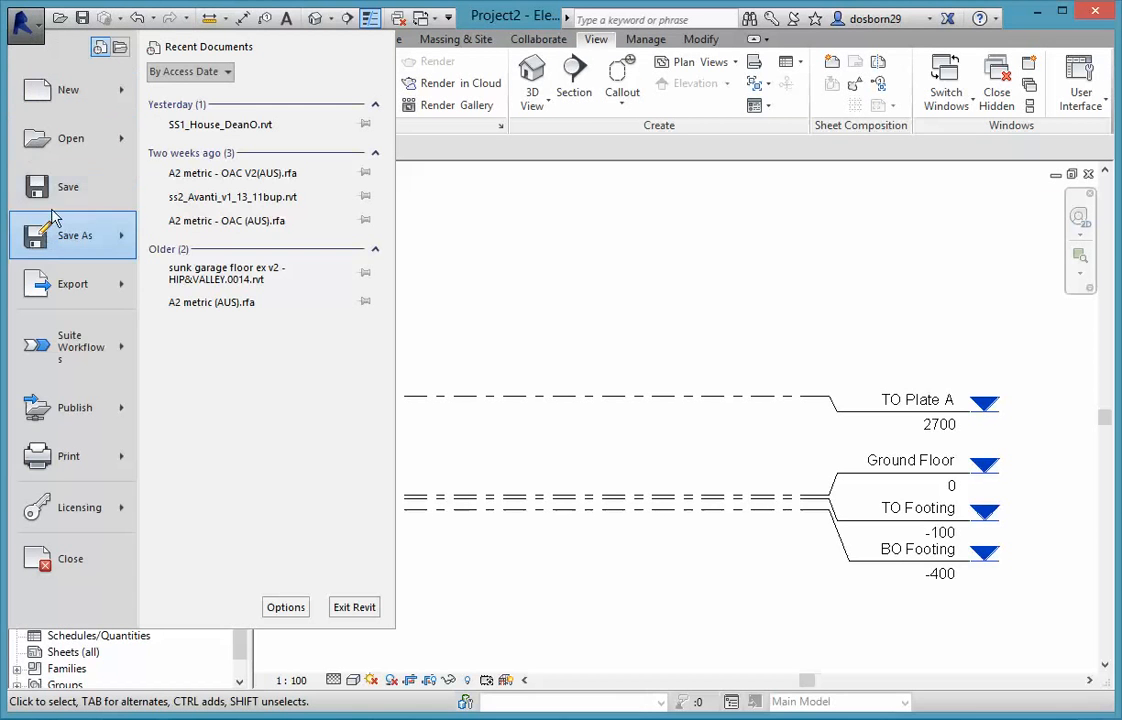
mouse_move(57, 233)
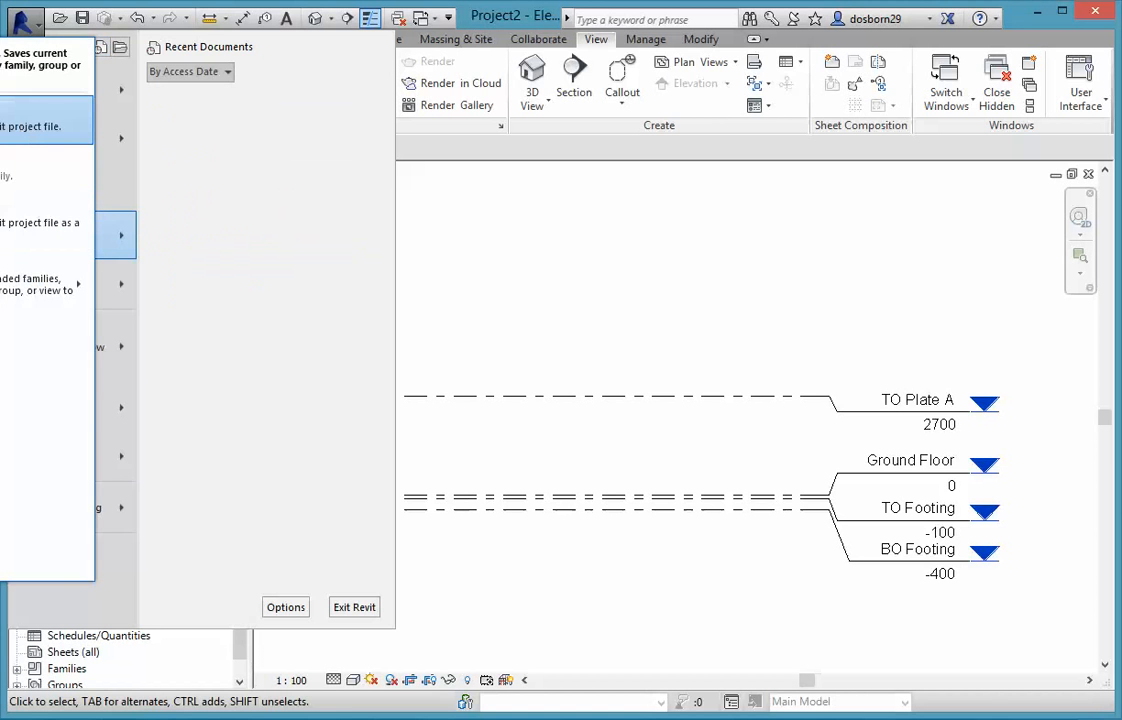
left_click(10, 120)
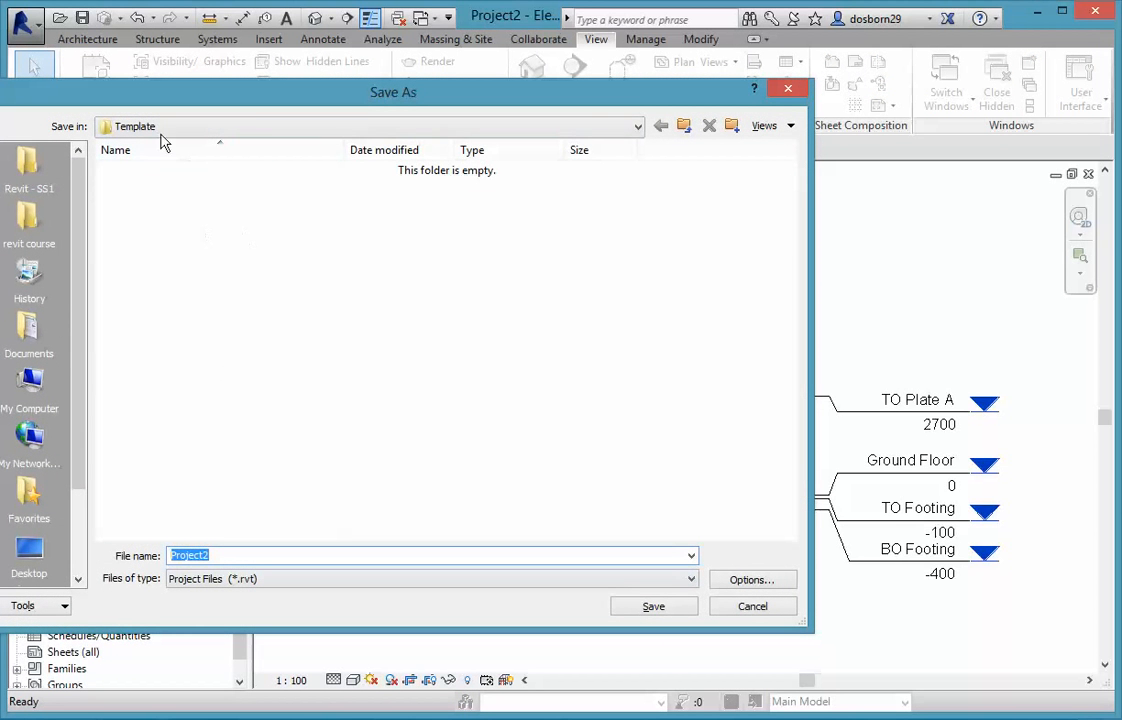
left_click(28, 162)
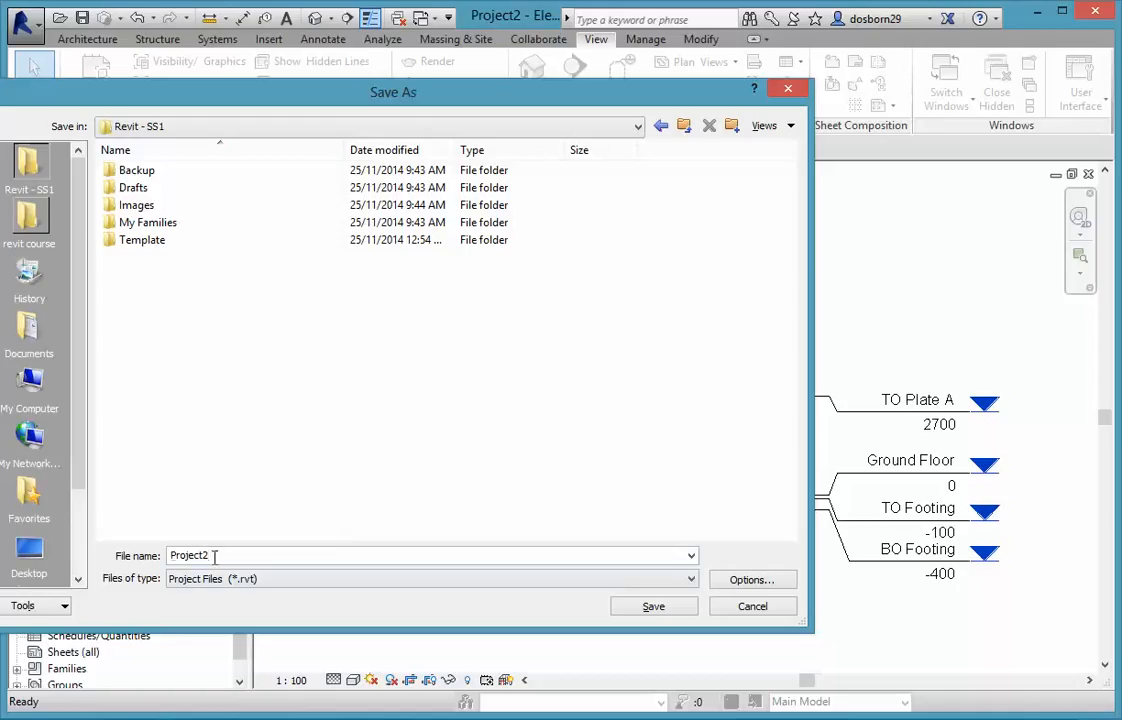
left_click_drag(214, 557, 127, 565)
type("SS1_house_deanO")
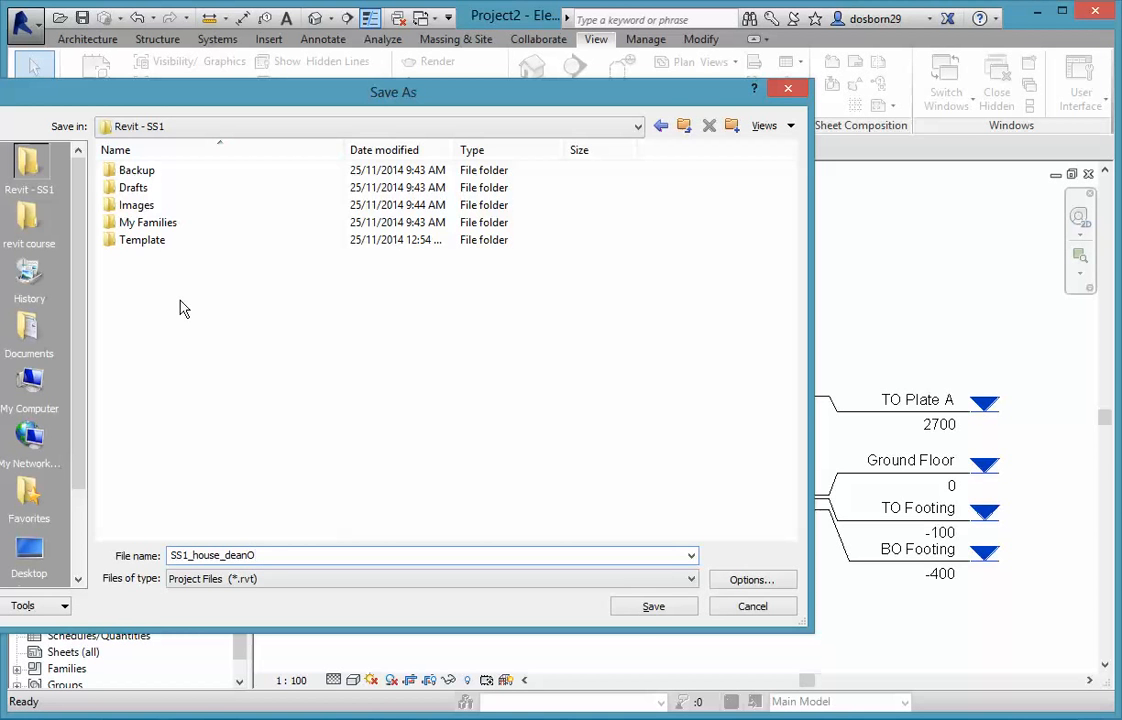
left_click(650, 607)
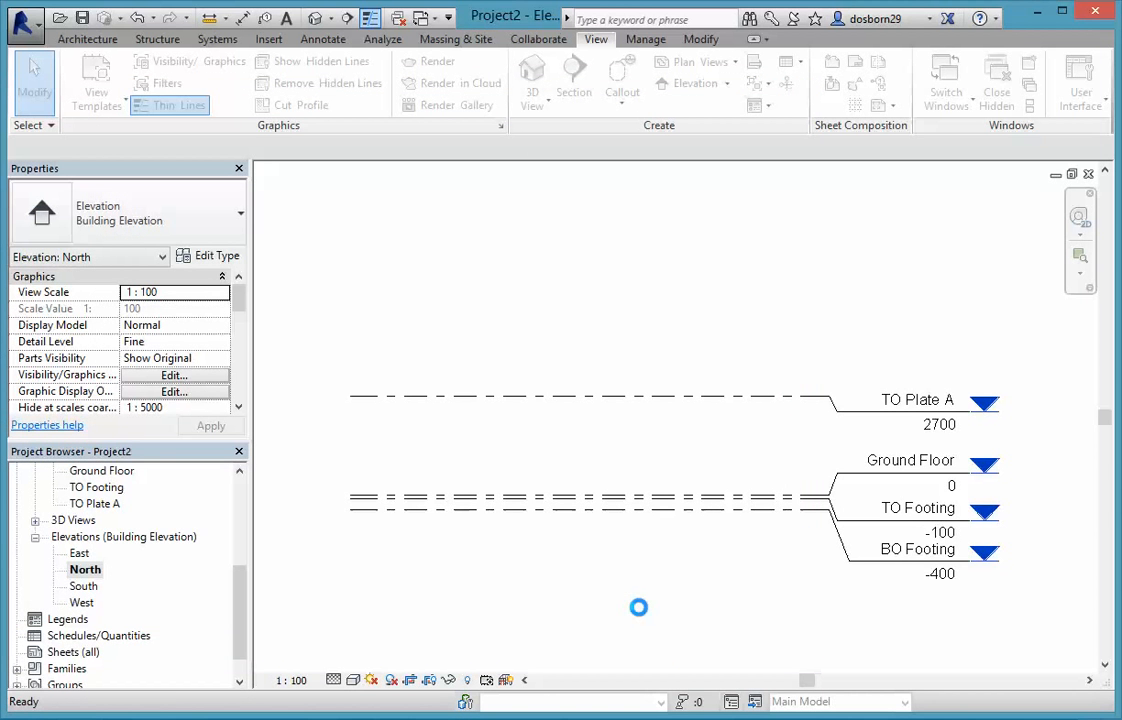